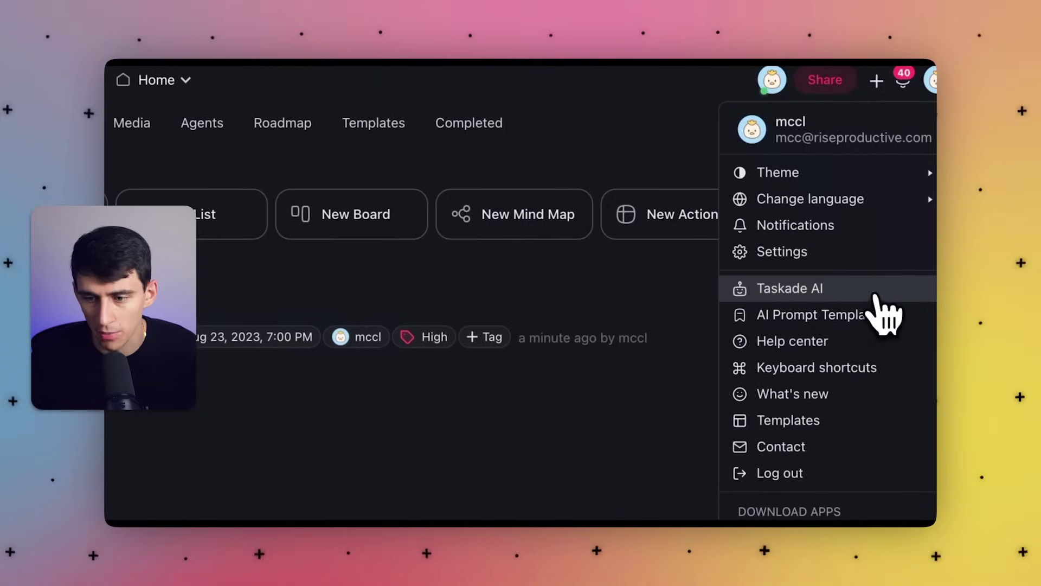
# - Browse the Taskade AI panel's persona and tone lists, then close it without choosing any
pyautogui.click(877, 298)
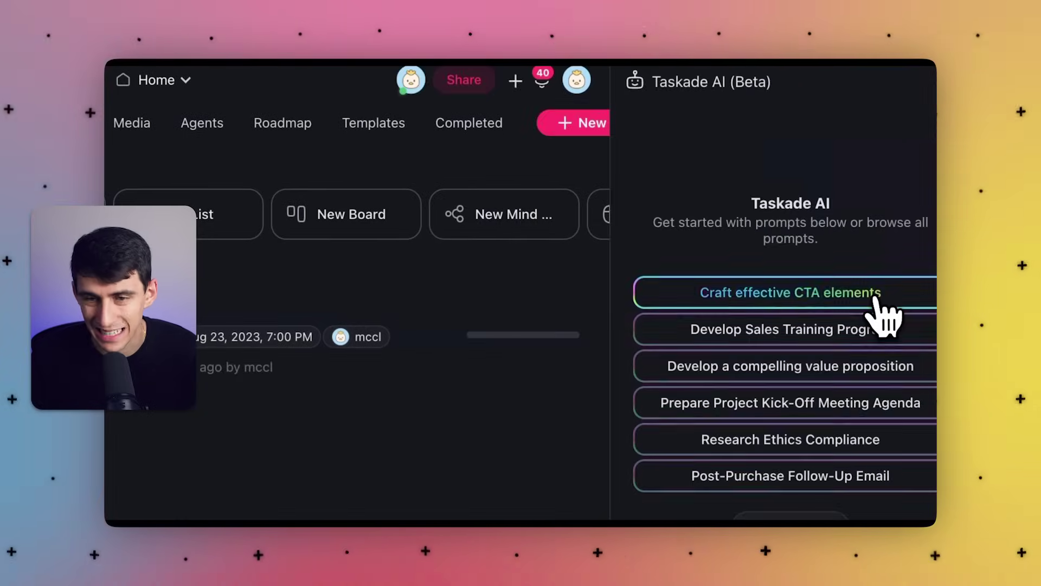
pyautogui.scroll(-5, 849, 380)
pyautogui.click(769, 445)
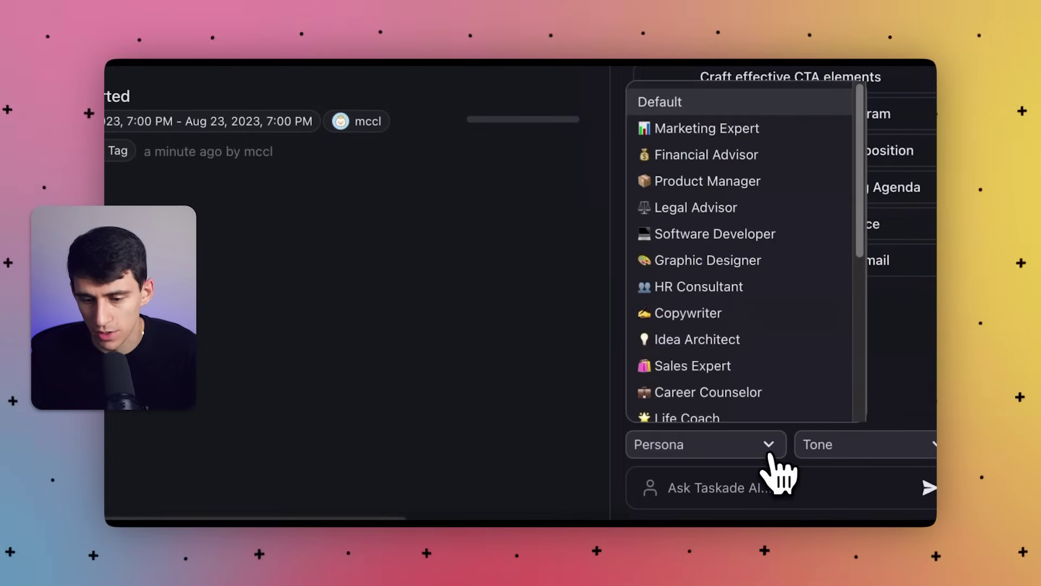
pyautogui.click(769, 455)
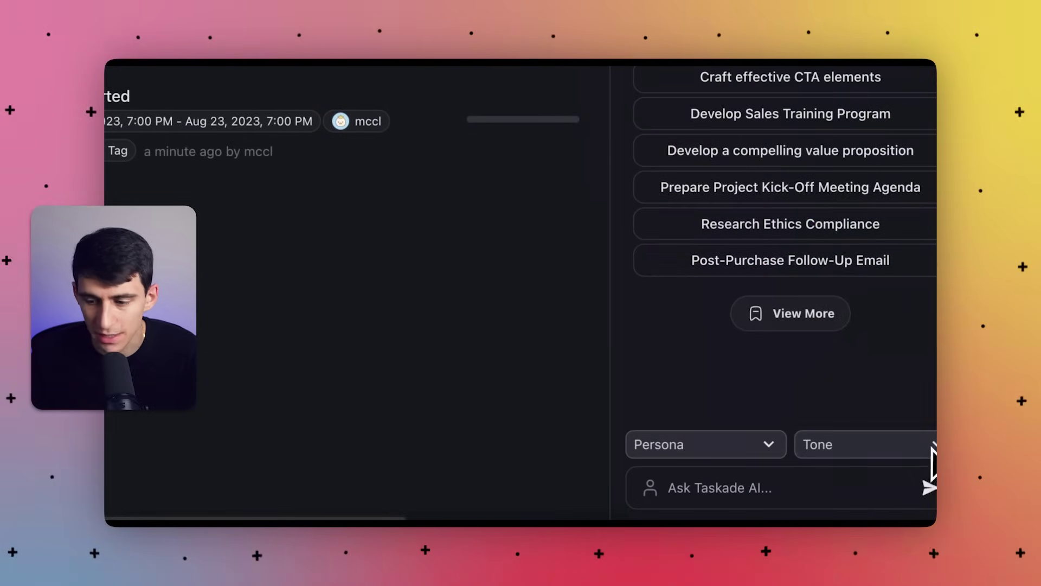
pyautogui.click(931, 458)
pyautogui.click(932, 455)
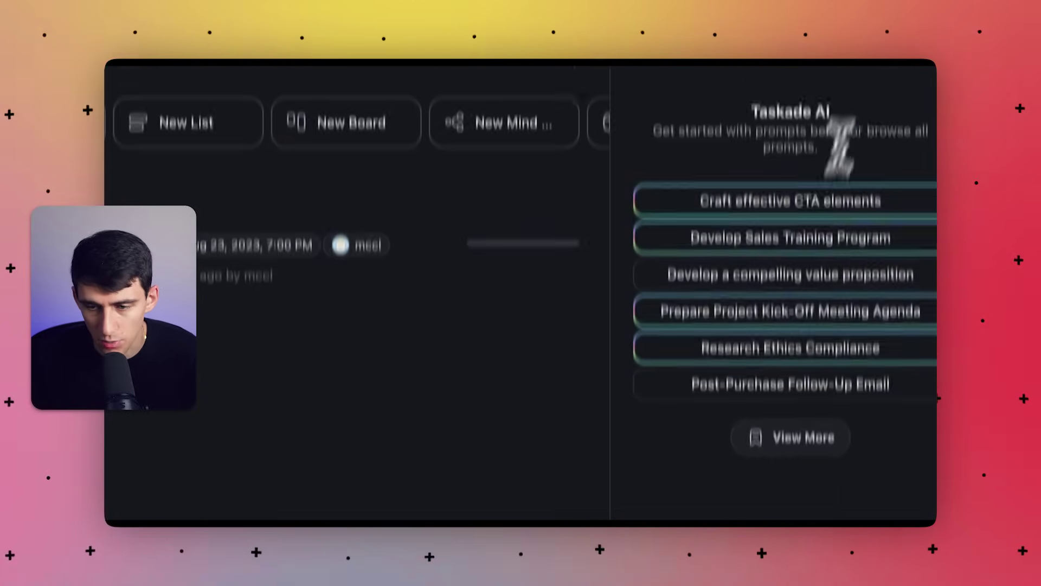
pyautogui.click(925, 82)
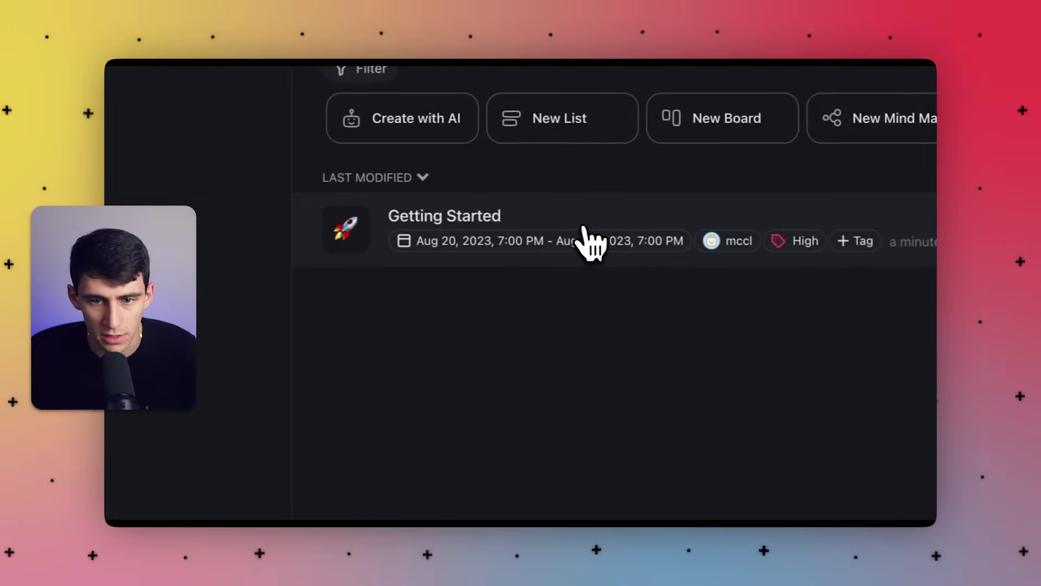
# - Open Getting Started and call up the AI Assistant with /ai on the first checklist row under Task 1
pyautogui.click(583, 227)
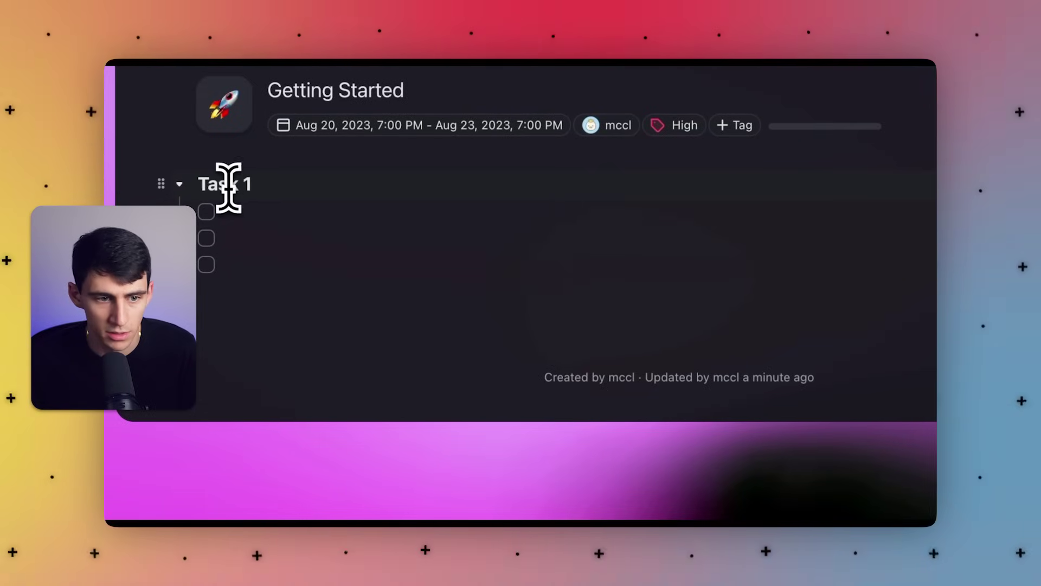
pyautogui.doubleClick(228, 186)
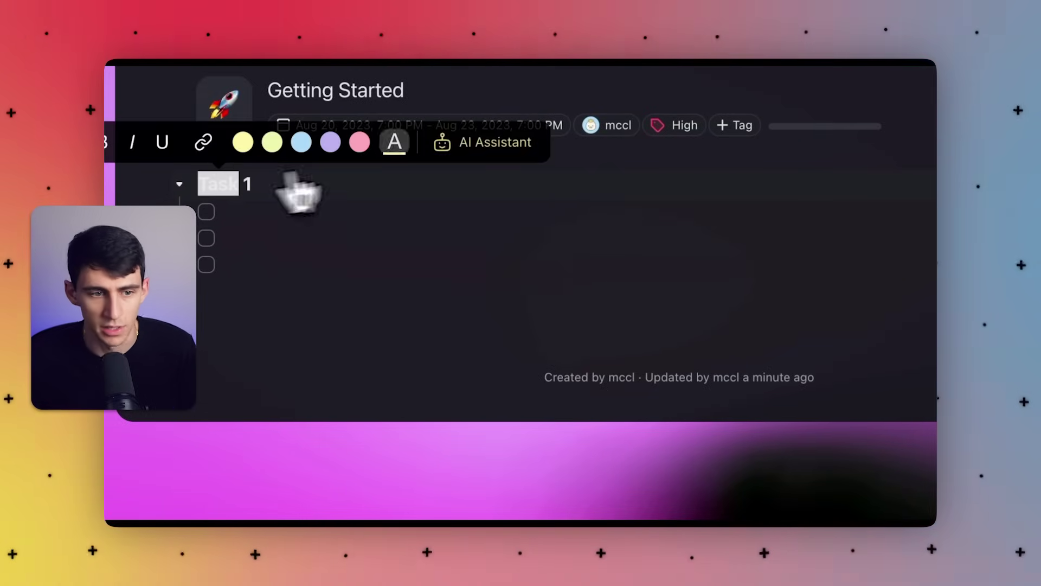
pyautogui.click(501, 154)
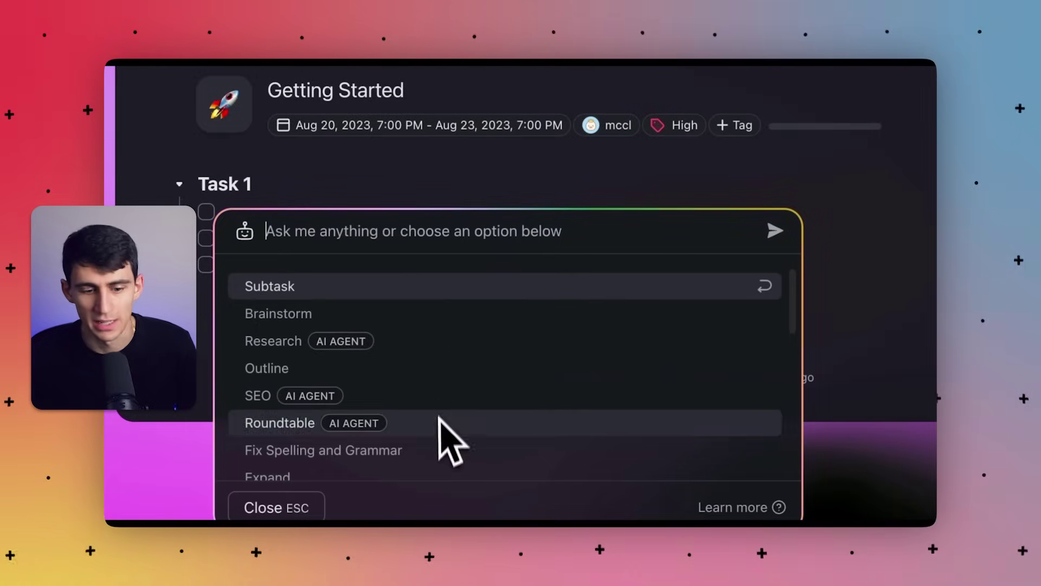
pyautogui.press('Escape')
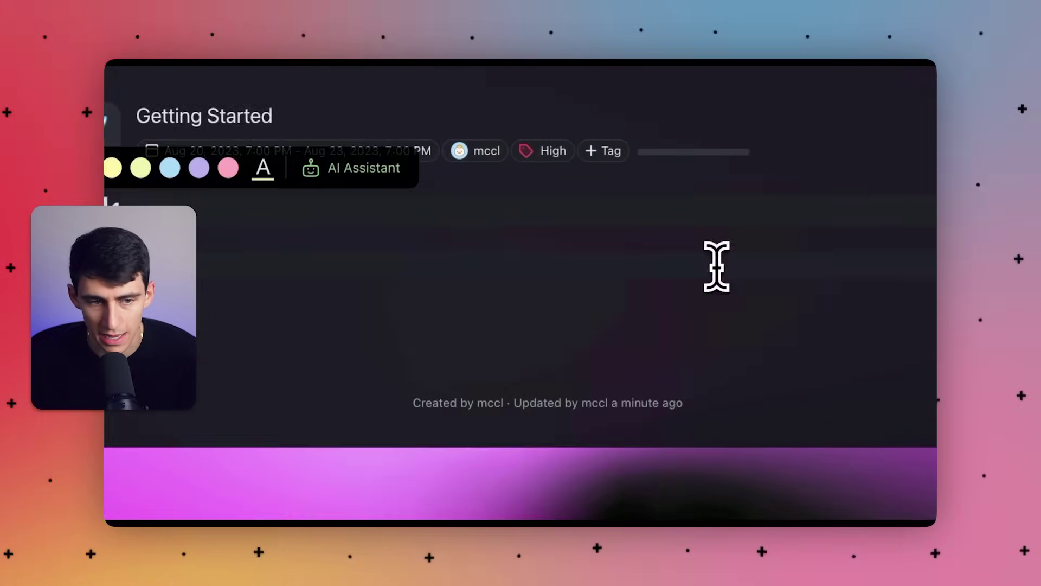
pyautogui.click(139, 237)
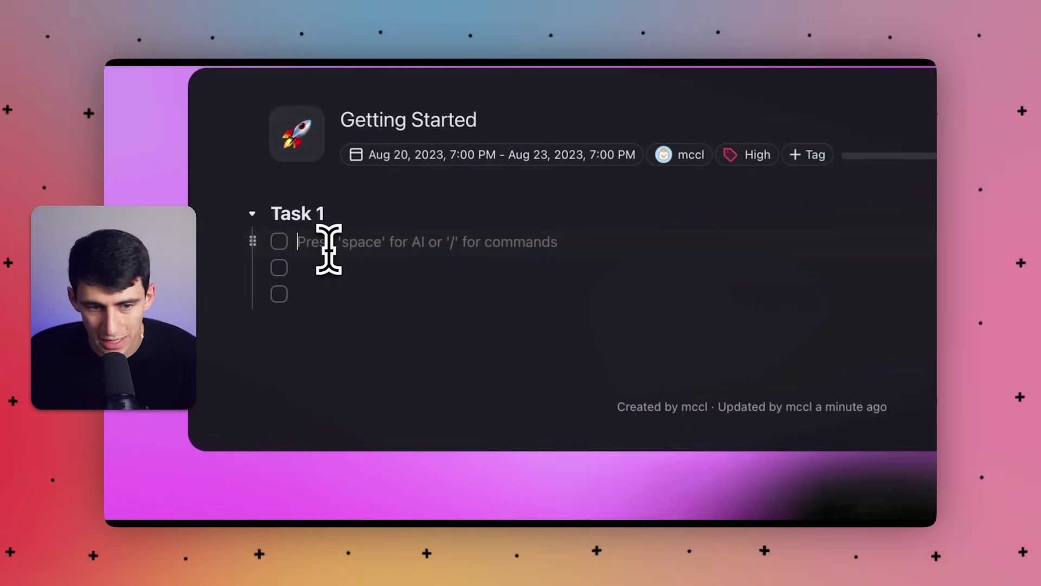
pyautogui.write('/ai')
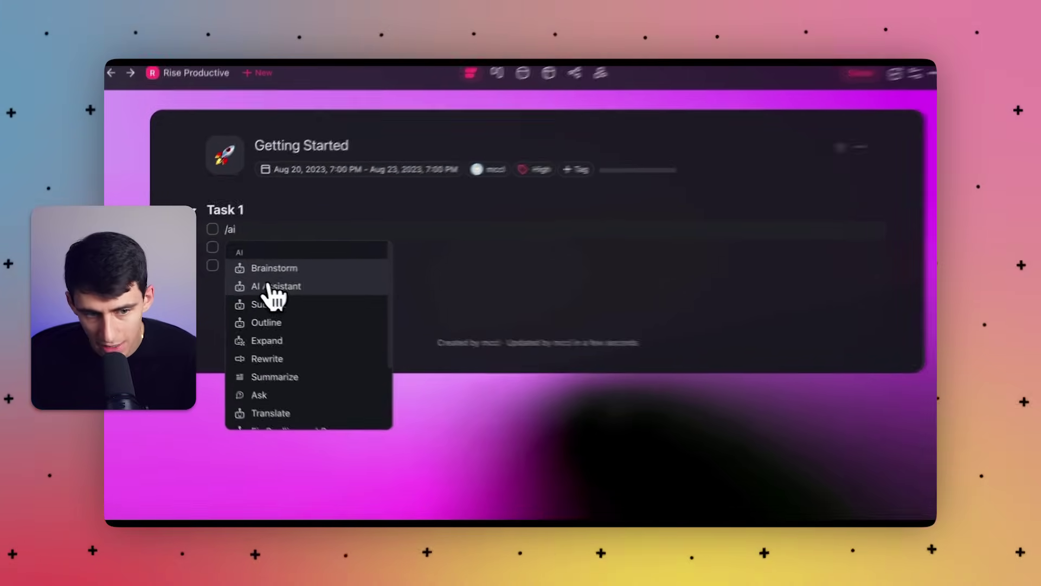
pyautogui.click(262, 286)
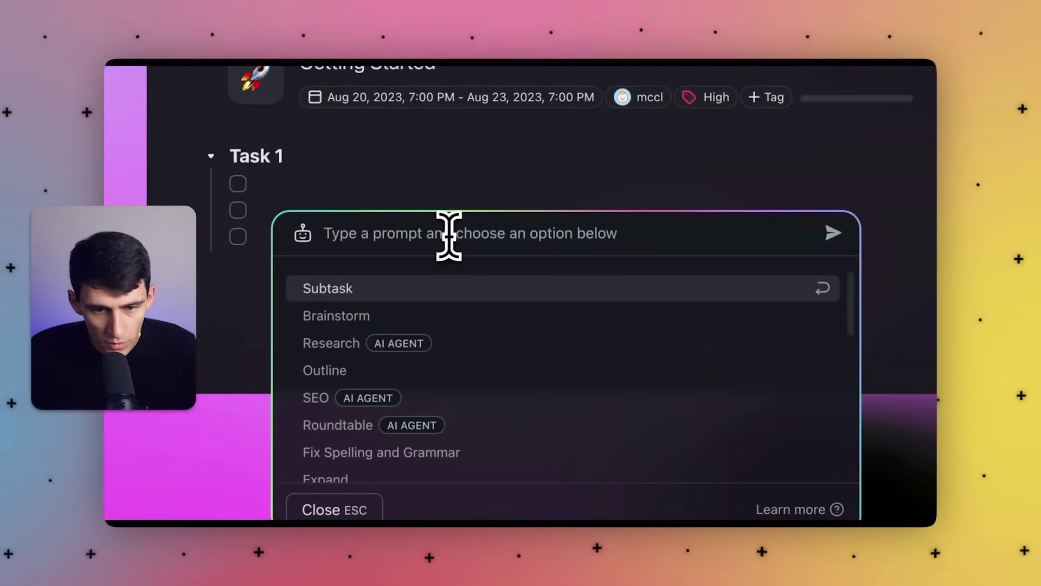
# - Generate an AI 'Document an SOP' checklist and insert it under Task 1
pyautogui.write('Document an SOP')
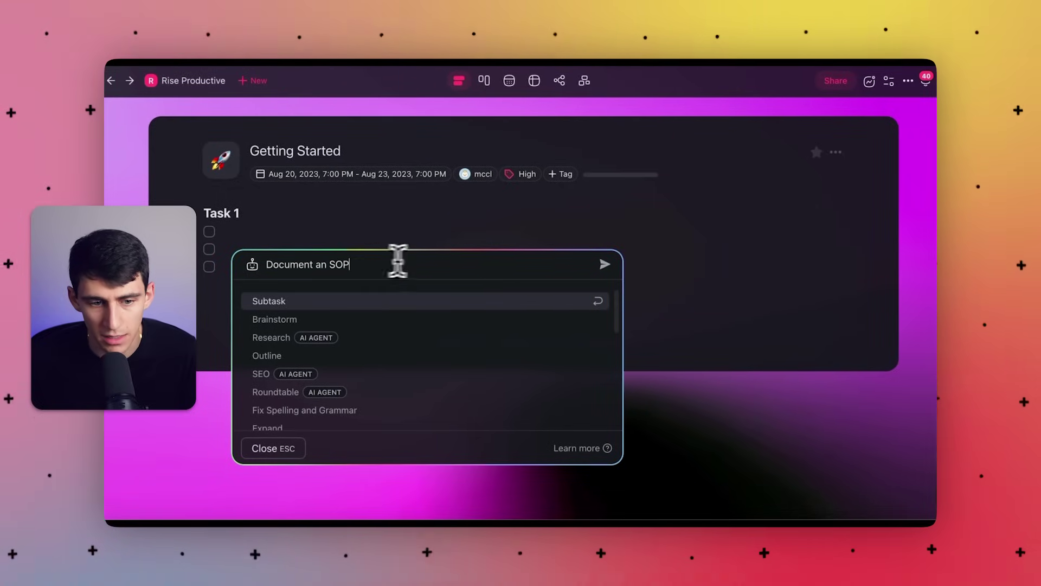
pyautogui.click(591, 271)
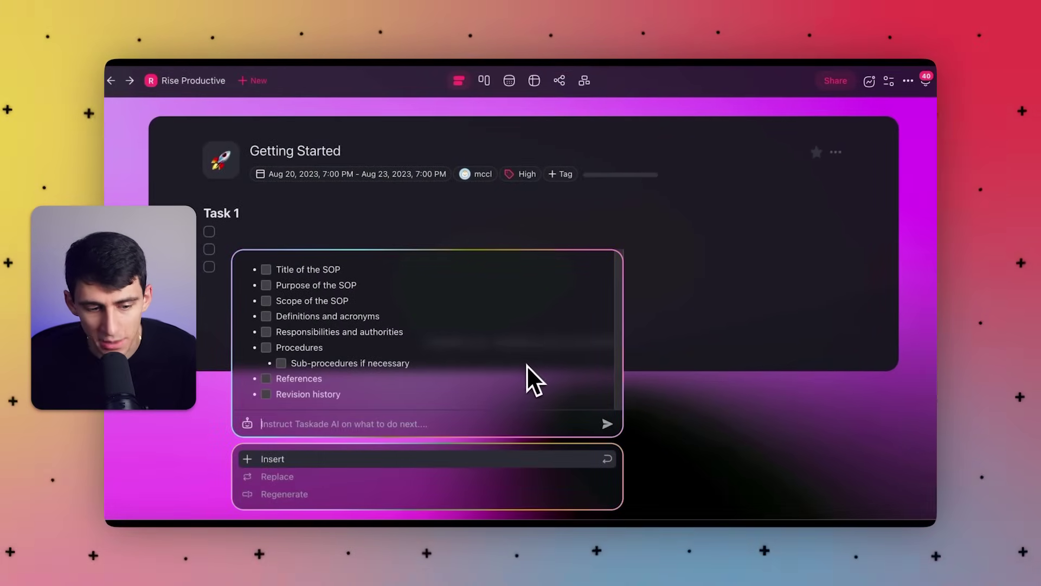
pyautogui.press('Return')
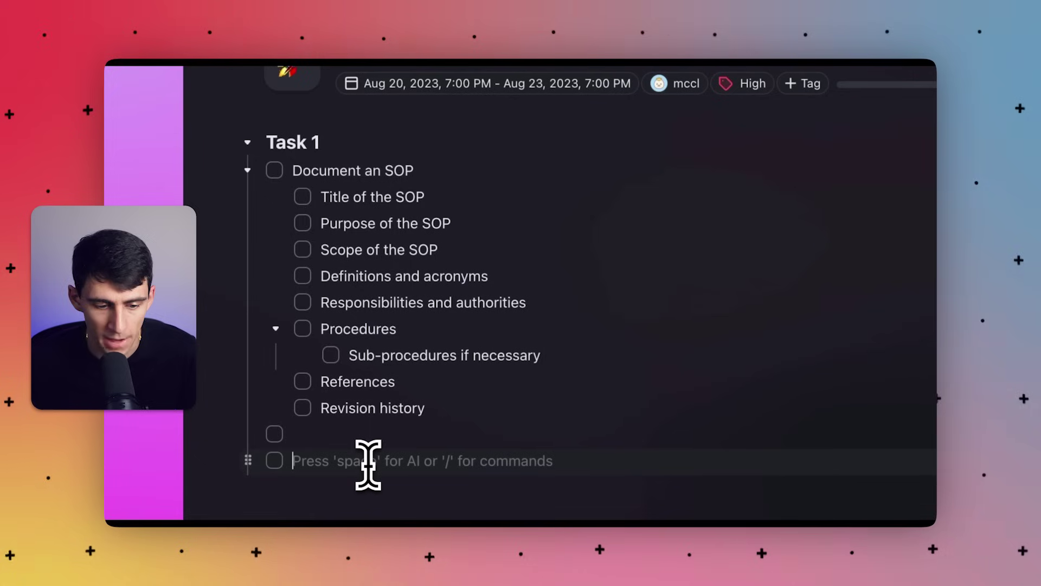
pyautogui.press('space')
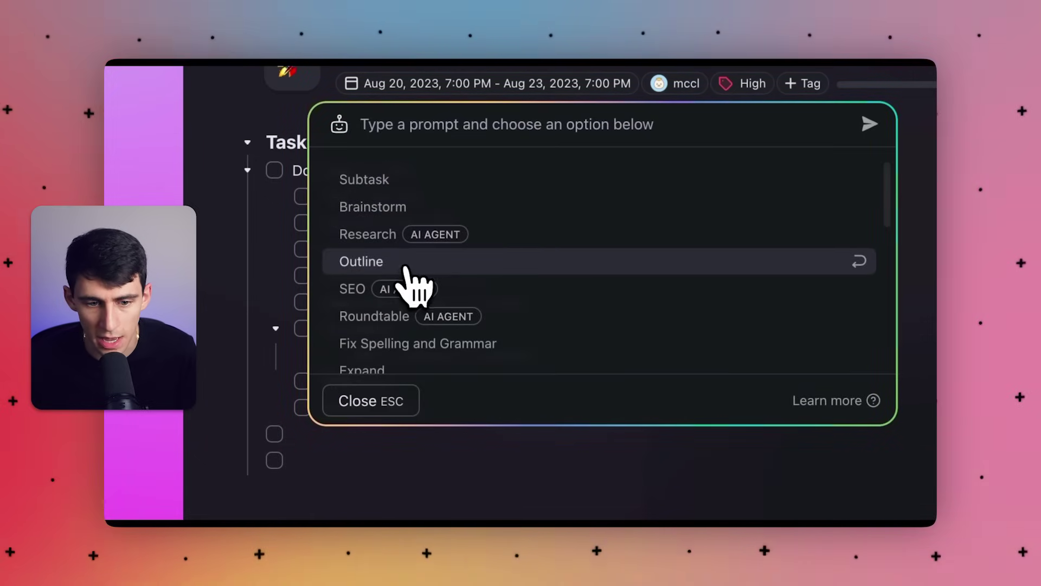
# - Send the AI the request 'Create an Outline for Documenting an SOP'
pyautogui.write('Create an Outline for Documenting an SOP')
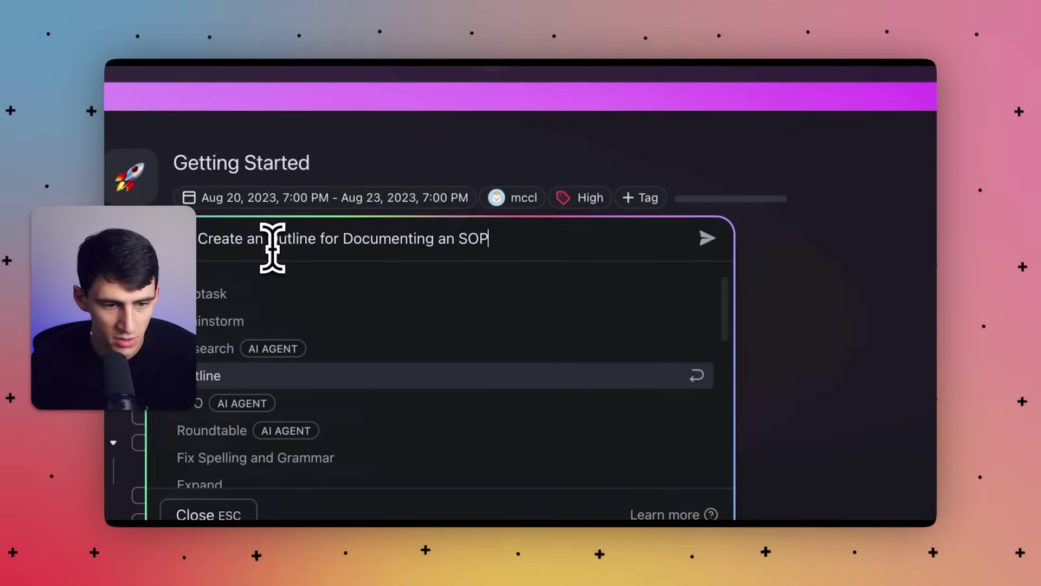
pyautogui.click(709, 241)
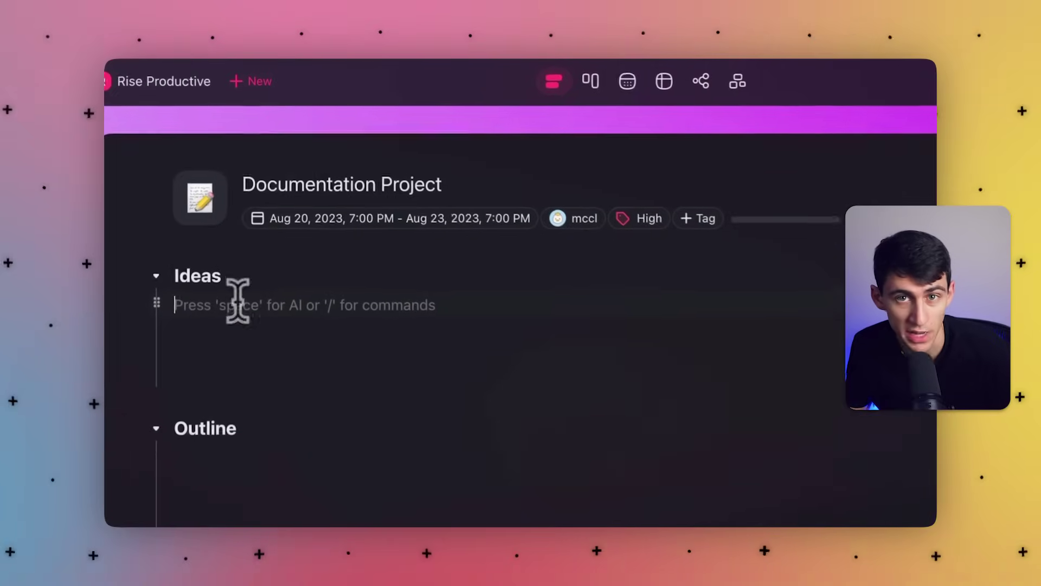
# - Insert ten AI content ideas on 'How to Become a Youtuber' under Ideas from the saved prompt
pyautogui.press('space')
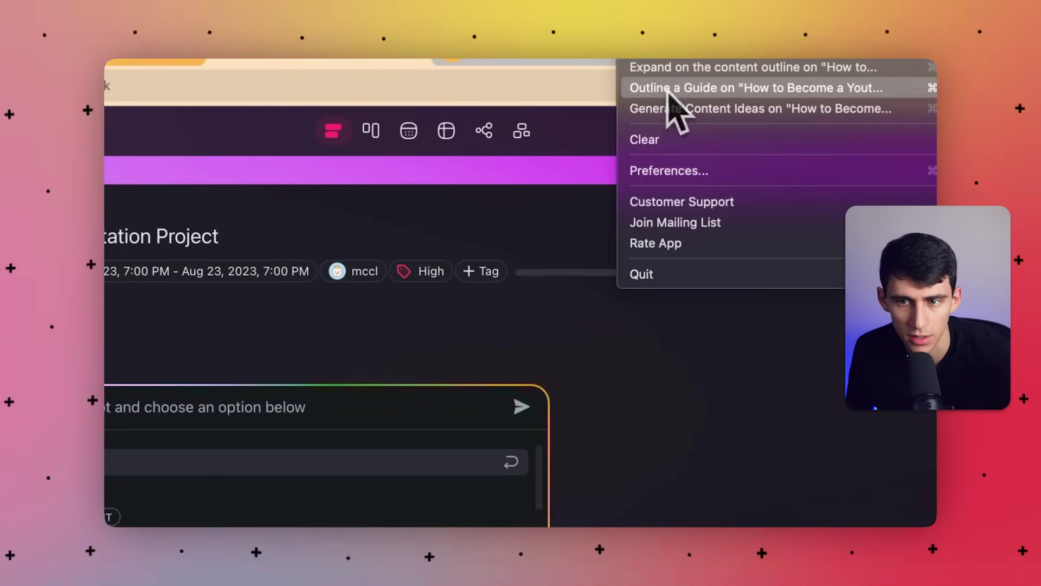
pyautogui.click(672, 109)
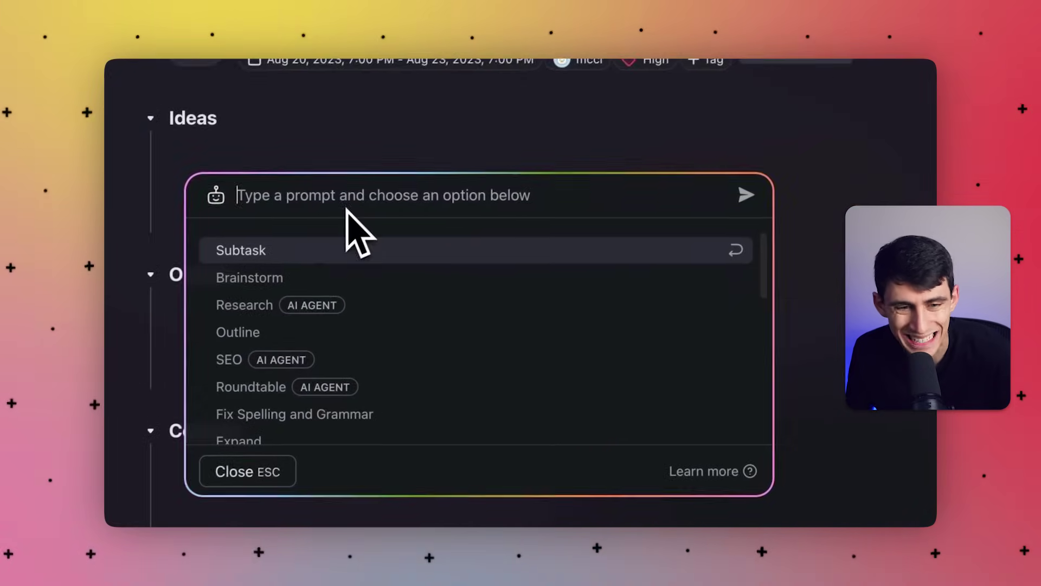
pyautogui.click(407, 279)
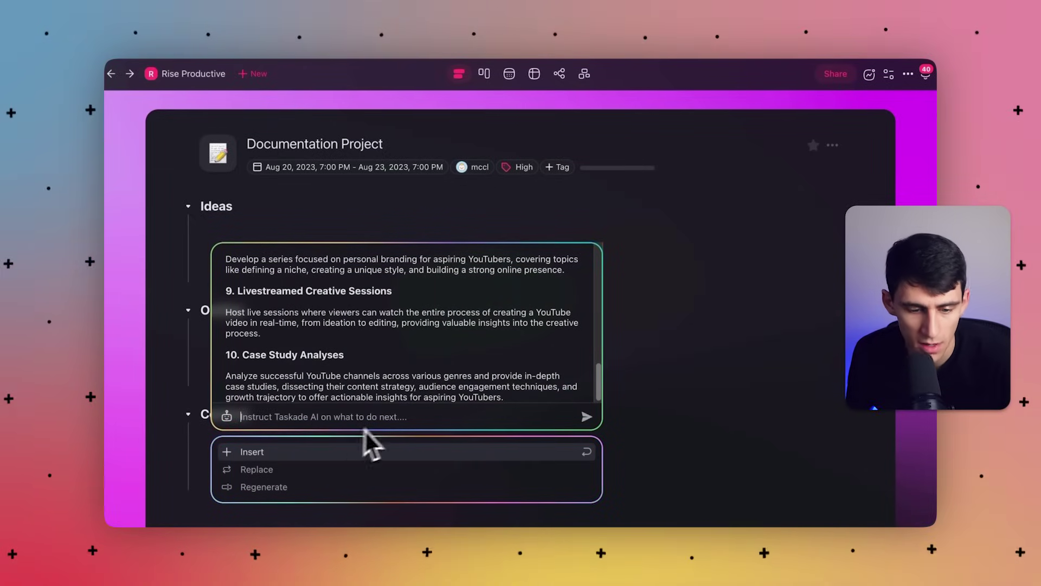
pyautogui.click(249, 452)
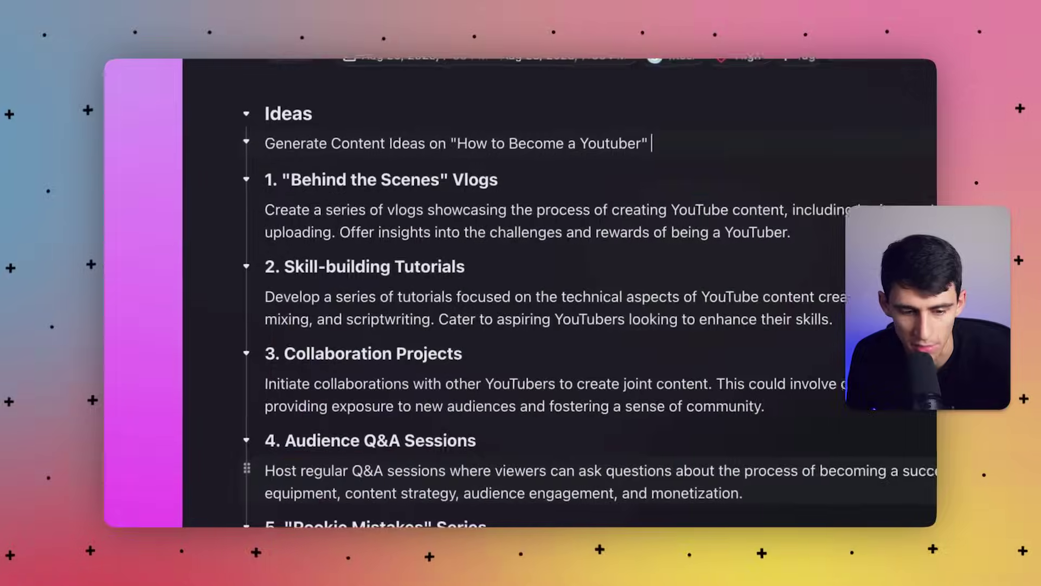
pyautogui.scroll(-10, 337, 380)
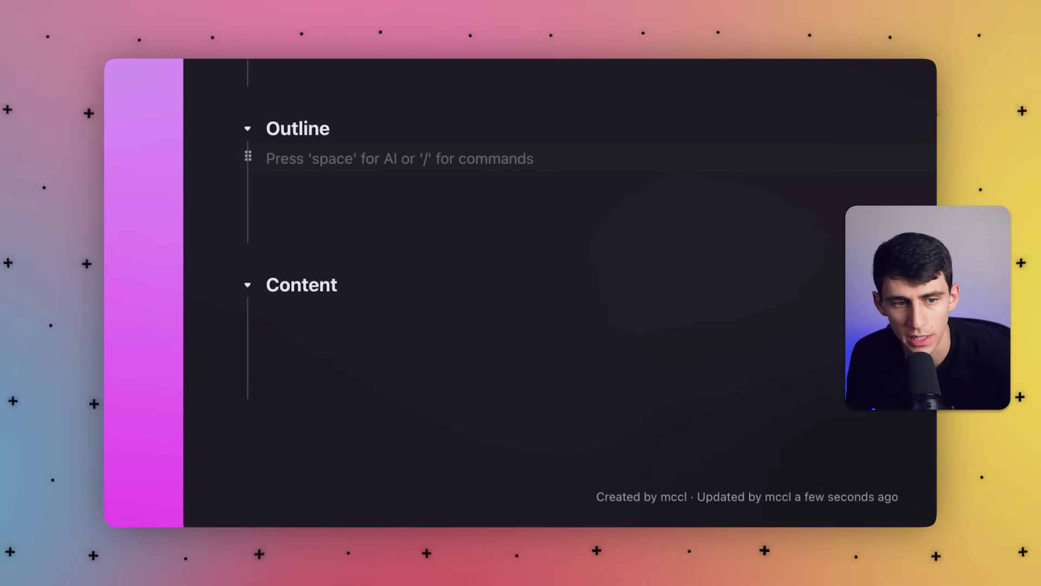
pyautogui.press('space')
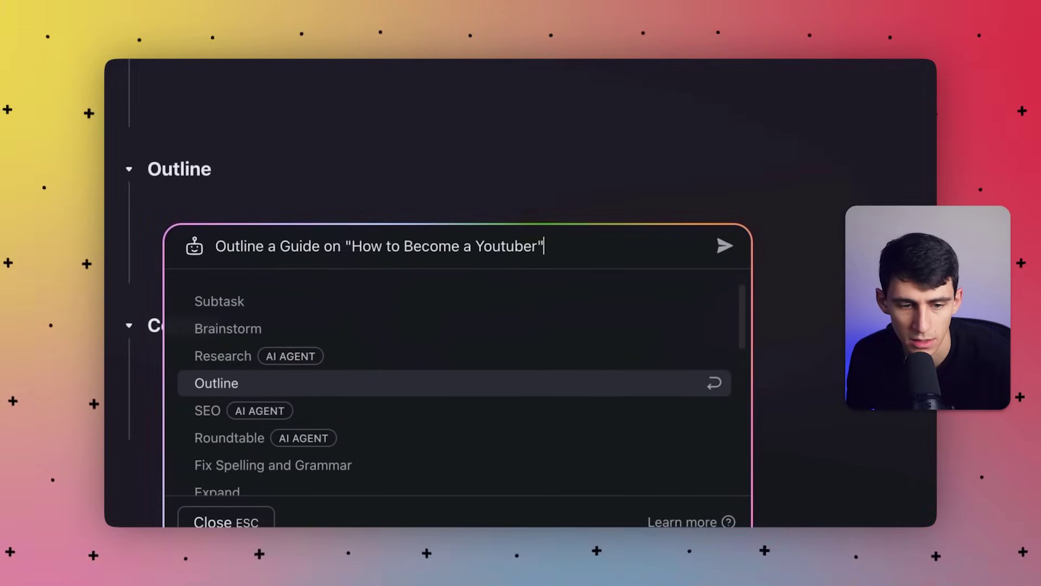
# - Insert the AI guide outline, sections I–IX from Introduction to Conclusion, under Outline
pyautogui.press('Return')
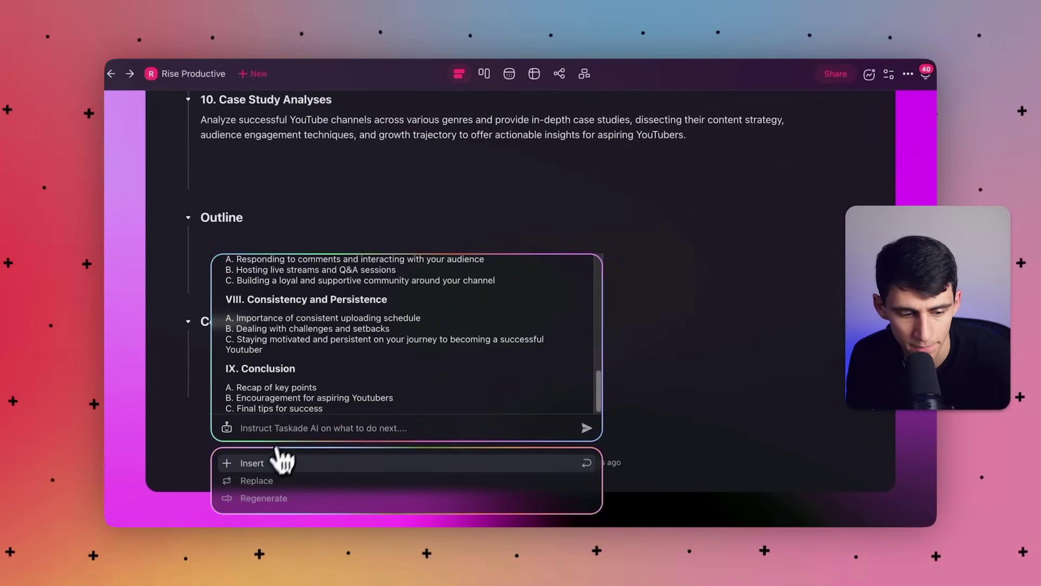
pyautogui.click(282, 462)
pyautogui.scroll(-5, 369, 475)
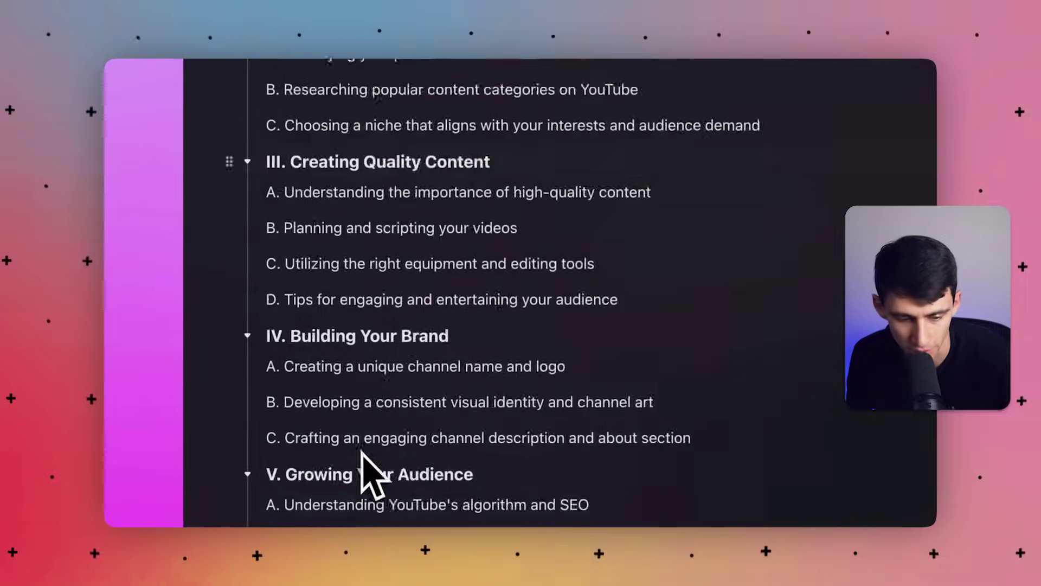
pyautogui.scroll(-15, 368, 475)
pyautogui.scroll(-1, 339, 412)
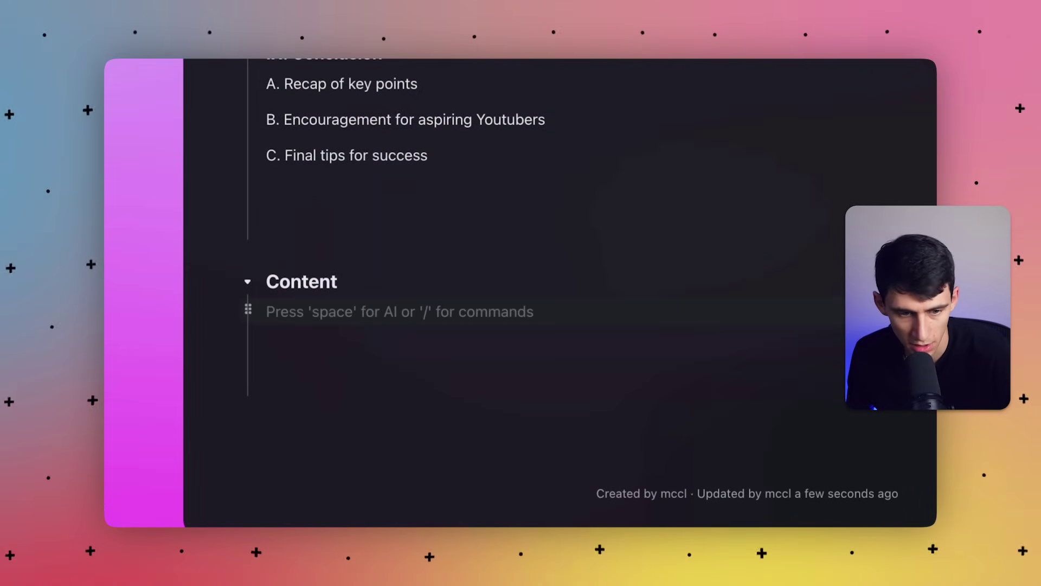
pyautogui.press('space')
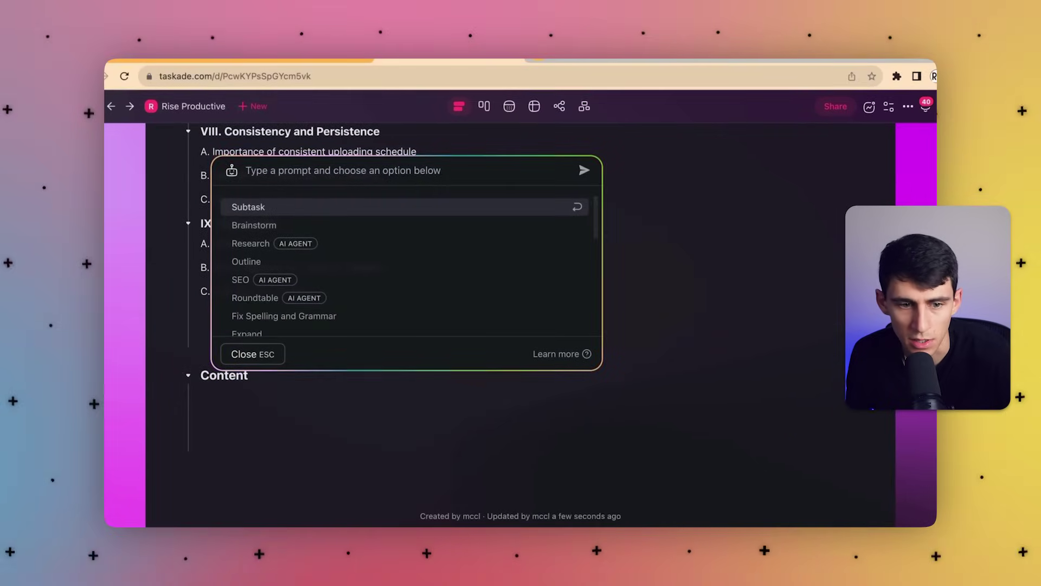
# - Paste the expand-the-outline prompt and insert the resulting AI bullets under Content
pyautogui.scroll(-2, 360, 310)
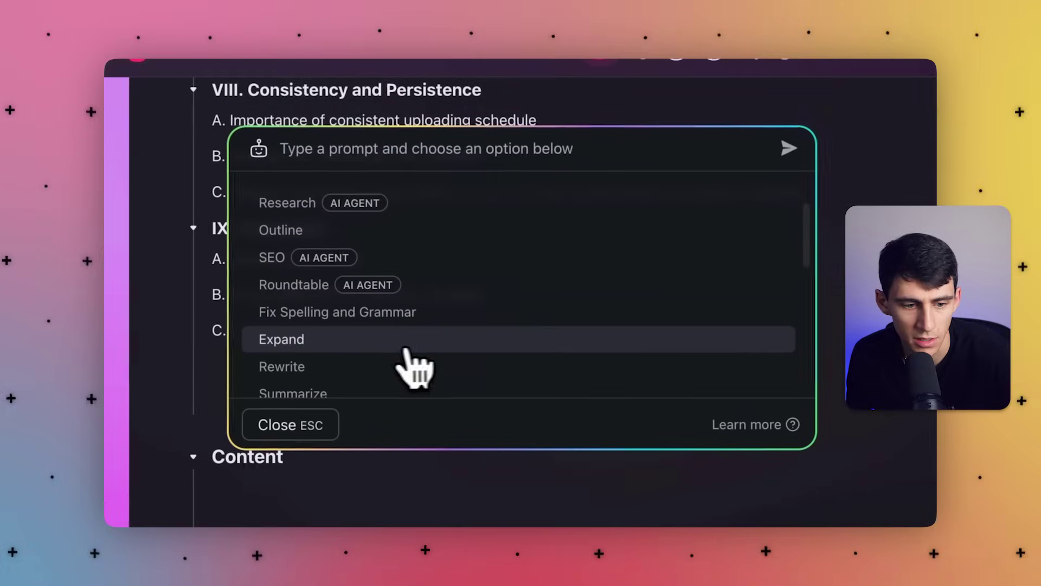
pyautogui.write('Expand on the content outline on "How to Become a Youtuber"')
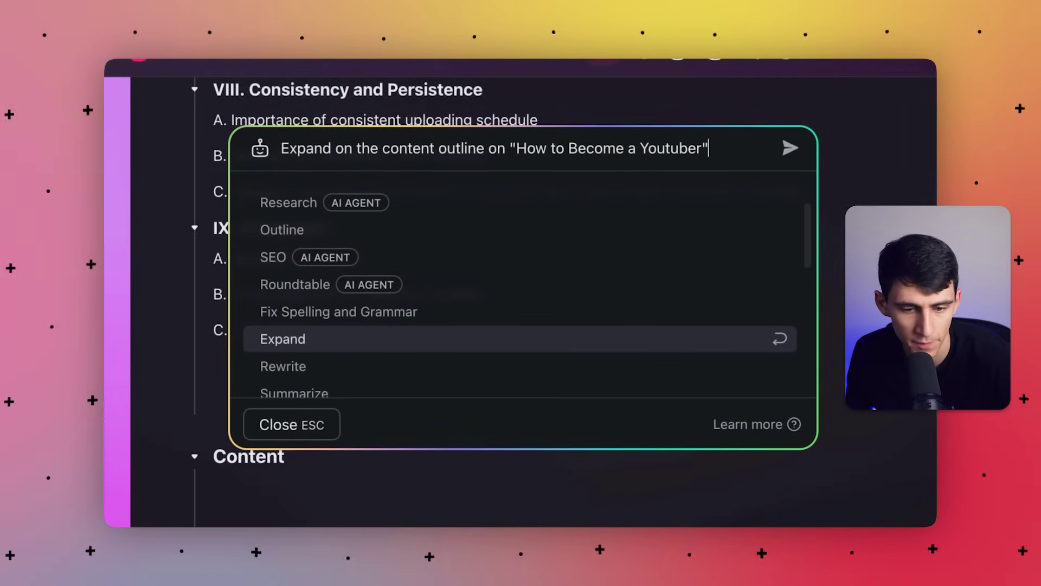
pyautogui.press('Return')
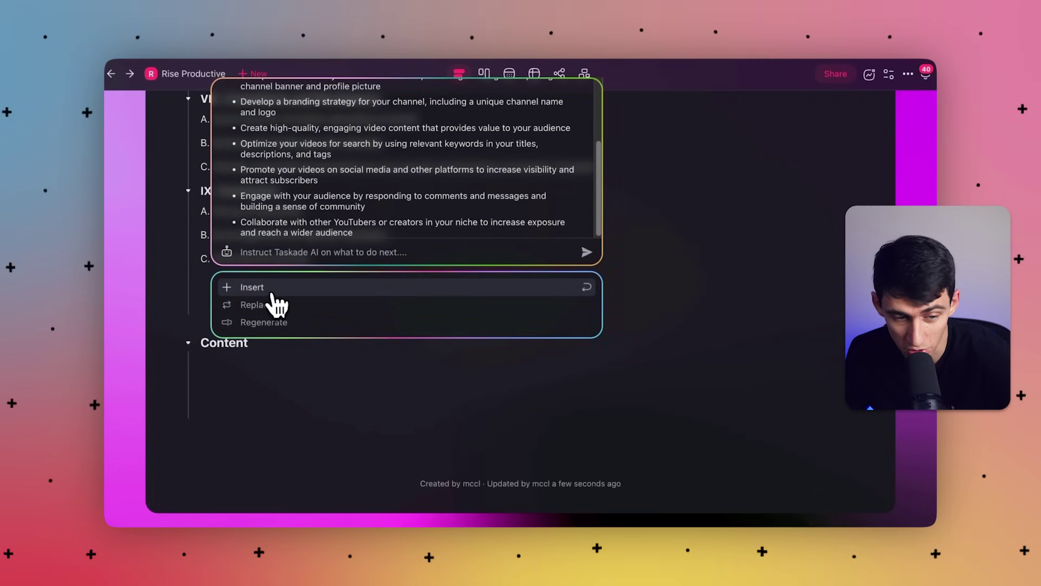
pyautogui.press('Return')
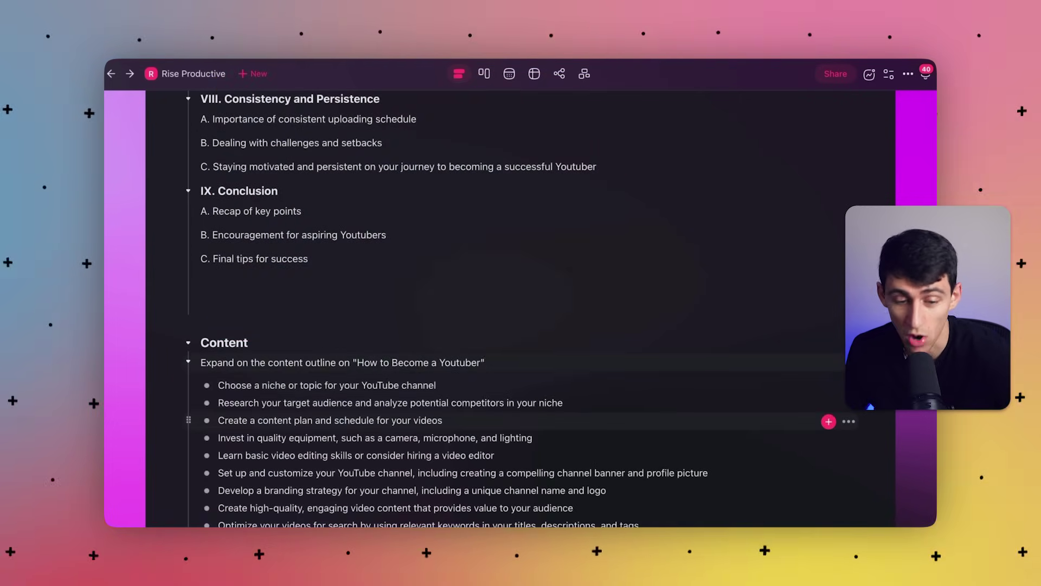
pyautogui.scroll(-5, 520, 309)
pyautogui.scroll(12, 521, 309)
pyautogui.scroll(15, 521, 309)
pyautogui.scroll(8, 521, 309)
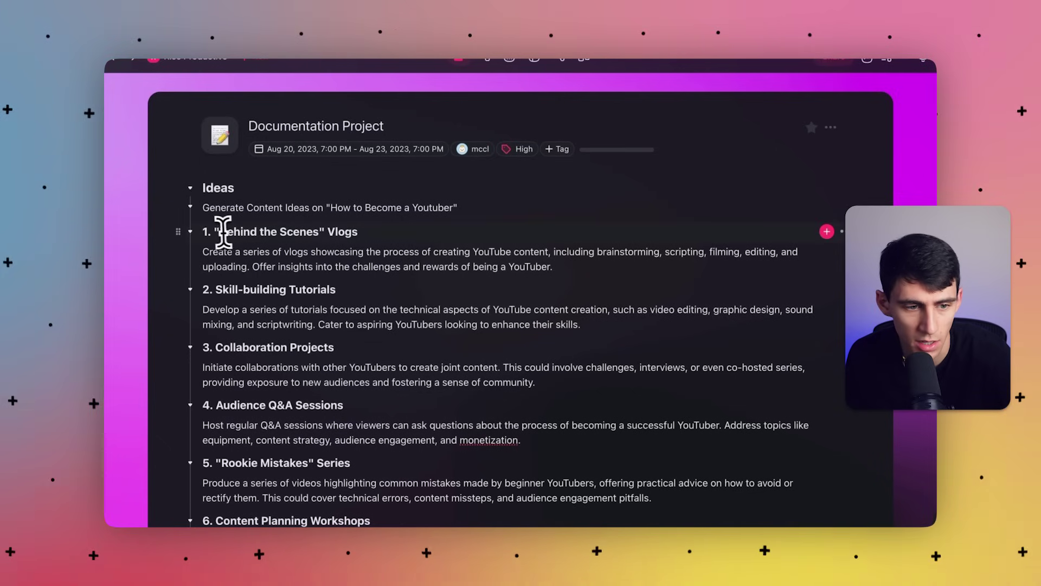
# - Summarize the first four content ideas with AI and copy the summary
pyautogui.moveTo(203, 231); pyautogui.dragTo(290, 414)
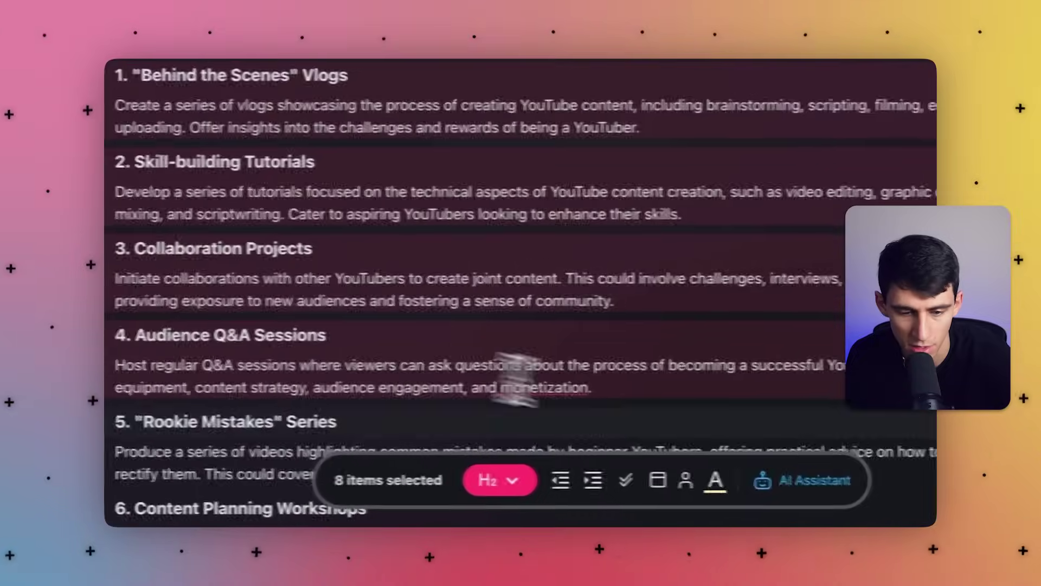
pyautogui.click(637, 491)
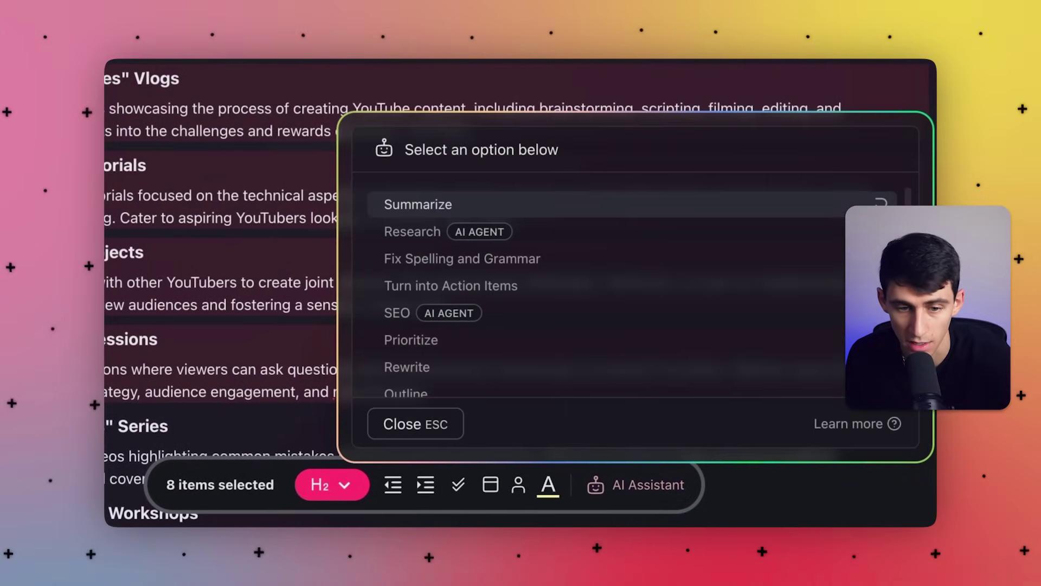
pyautogui.click(521, 212)
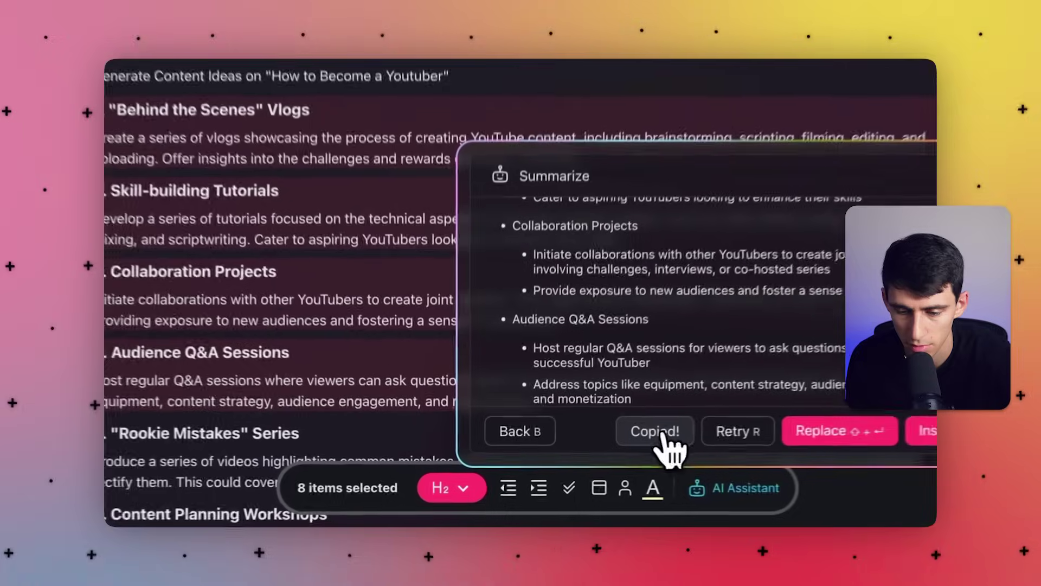
pyautogui.click(618, 462)
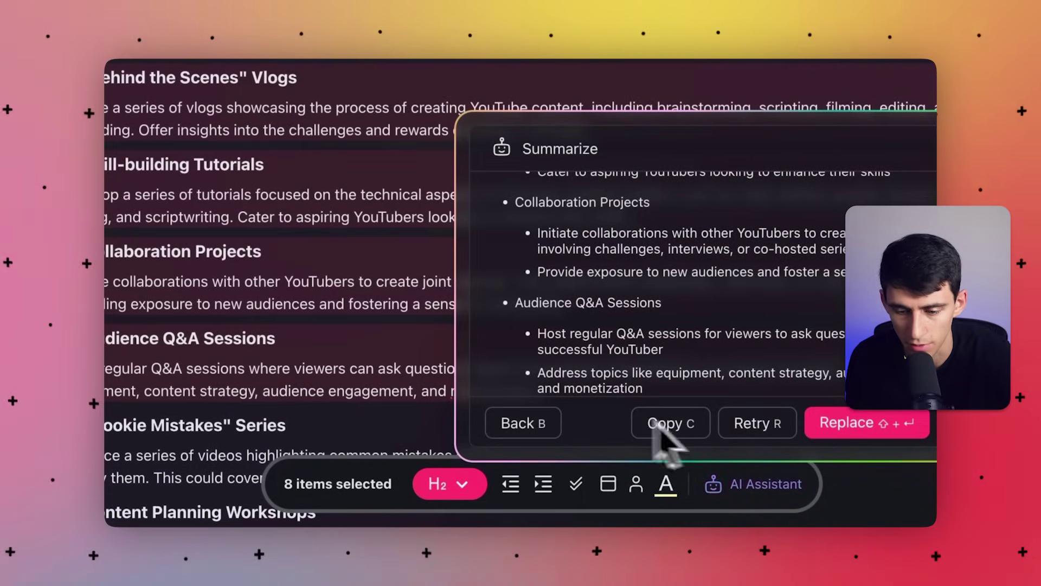
pyautogui.press('Escape')
pyautogui.click(363, 281)
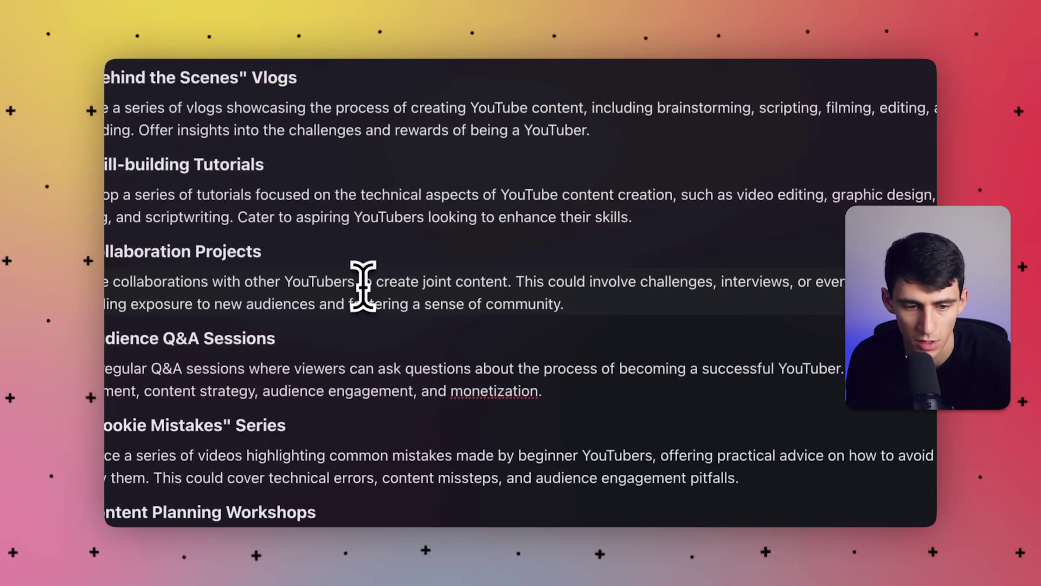
# - Run Continue Writing on outline sections I–IV, review the Monetization sections, then discard them
pyautogui.scroll(-5, 350, 442)
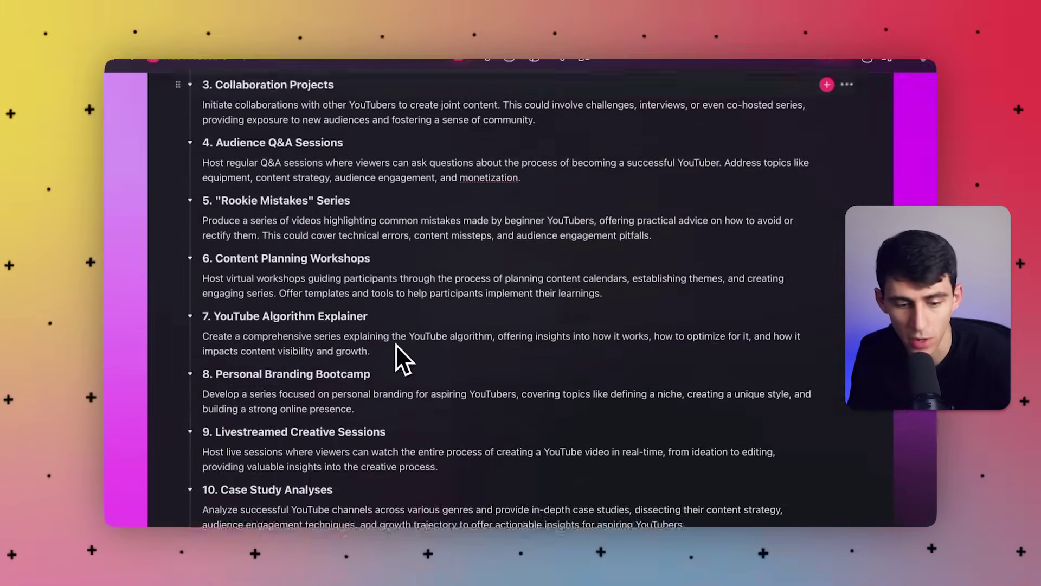
pyautogui.scroll(-10, 395, 344)
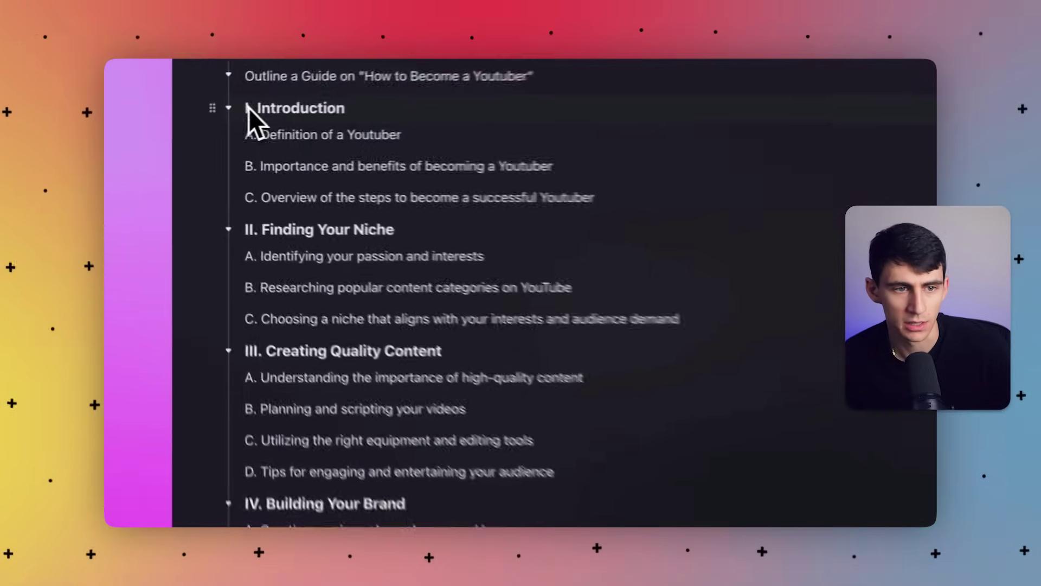
pyautogui.moveTo(268, 95); pyautogui.dragTo(287, 407)
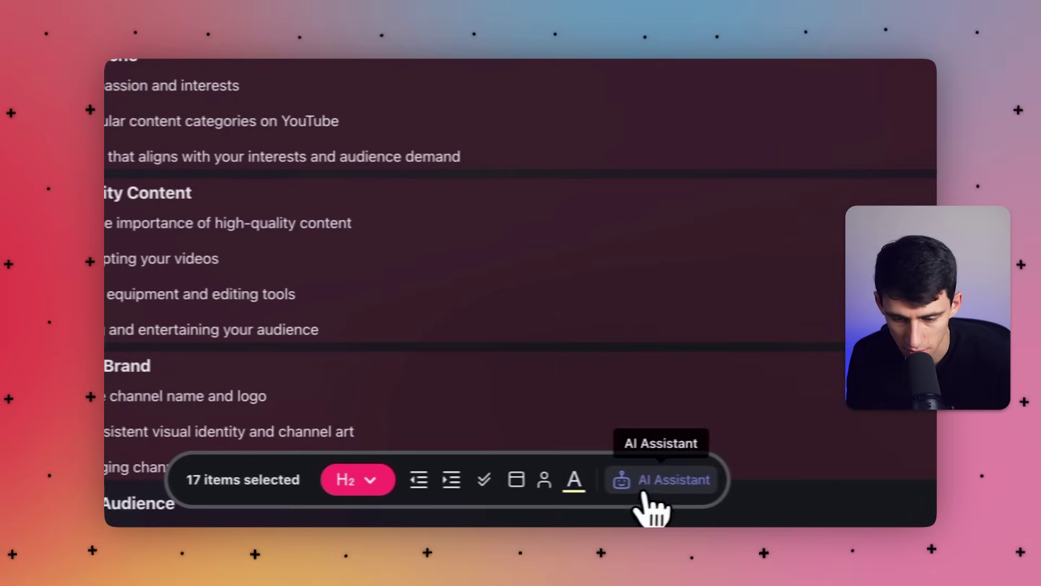
pyautogui.click(825, 482)
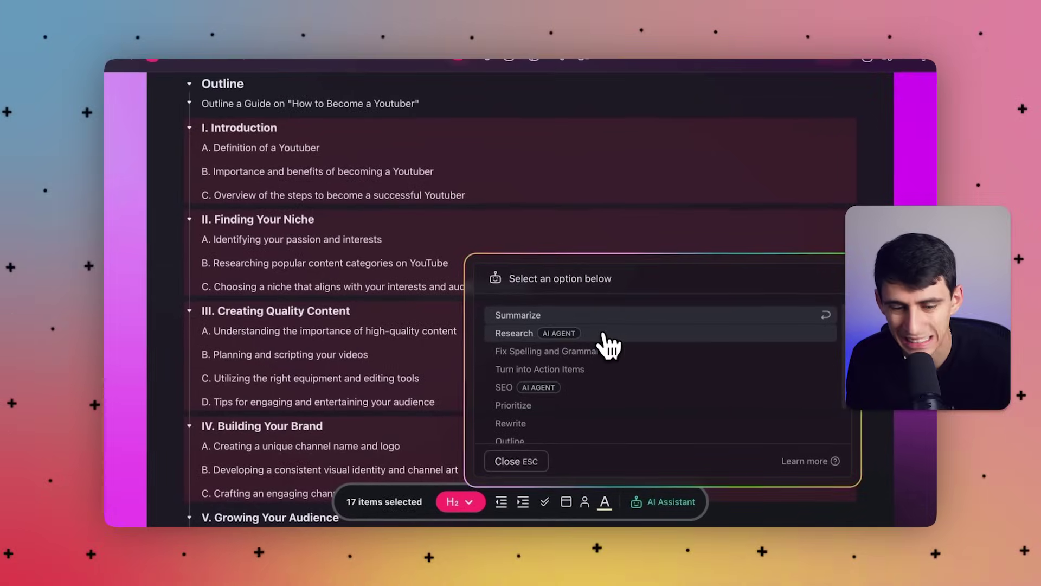
pyautogui.scroll(-2, 596, 423)
pyautogui.click(585, 442)
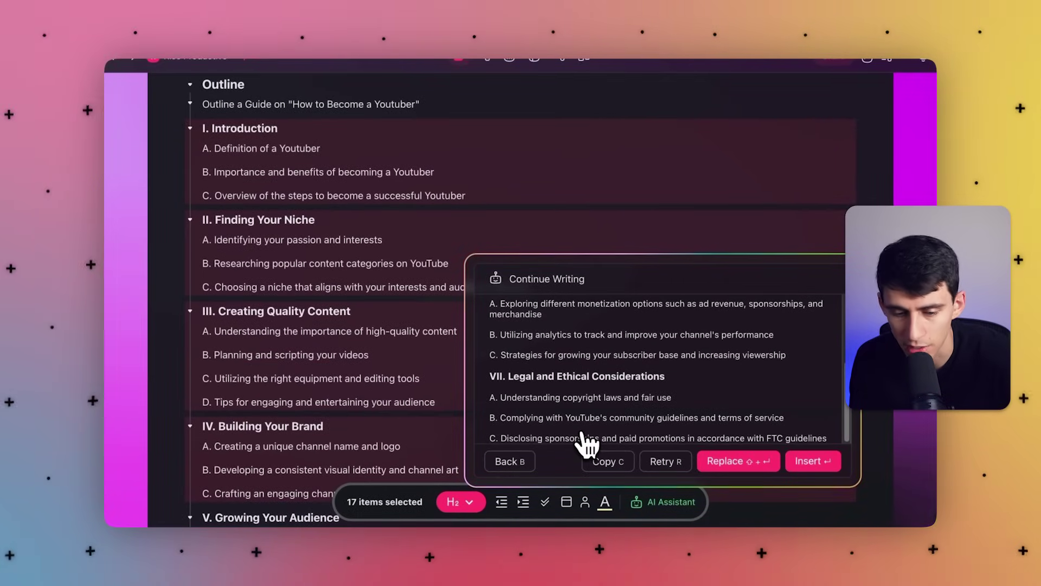
pyautogui.scroll(4, 587, 442)
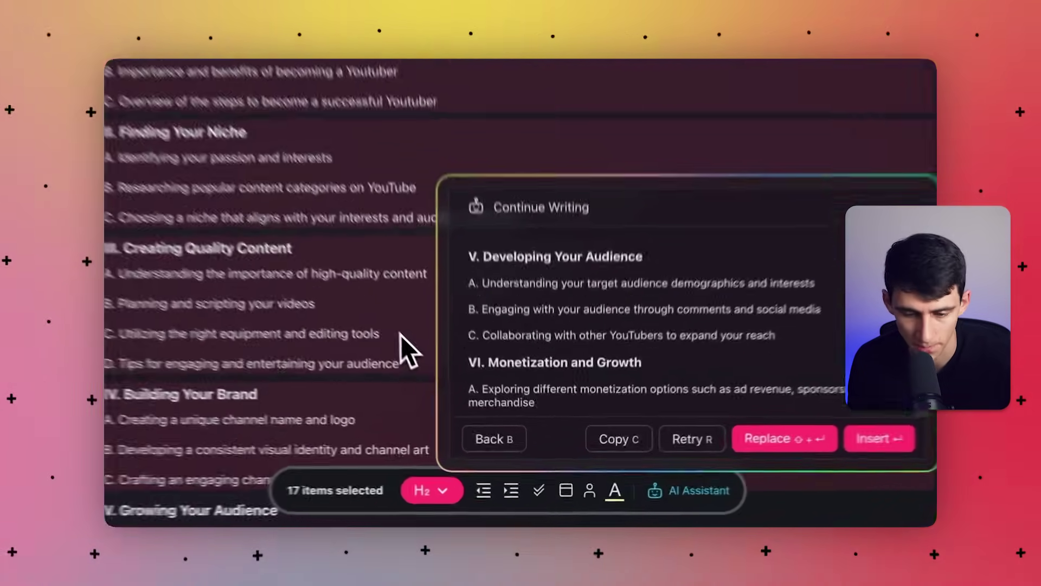
pyautogui.click(440, 398)
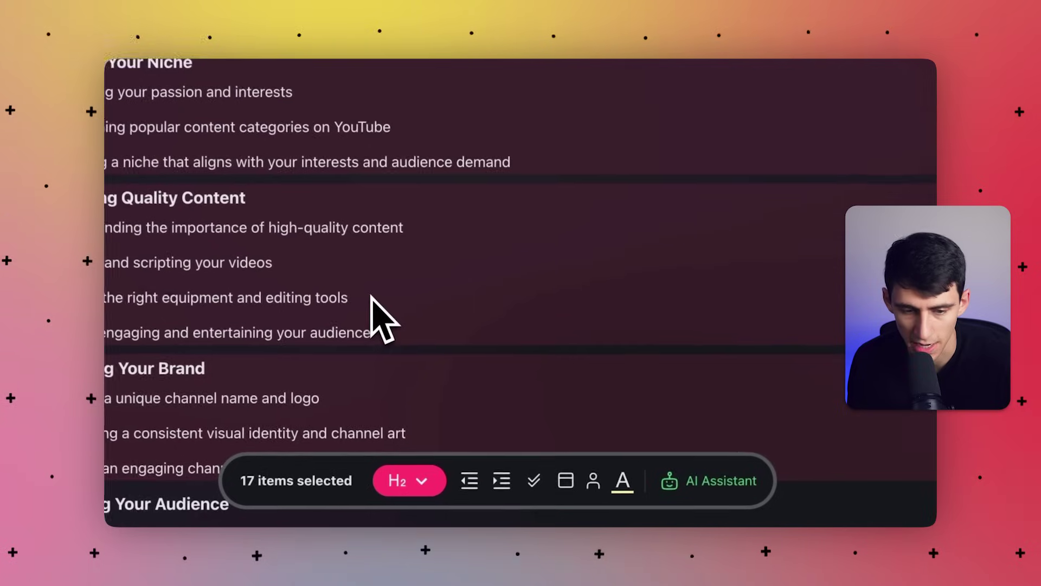
# - Apply Fix Spelling and Grammar to the selected outline so items read 'YouTuber'
pyautogui.click(699, 479)
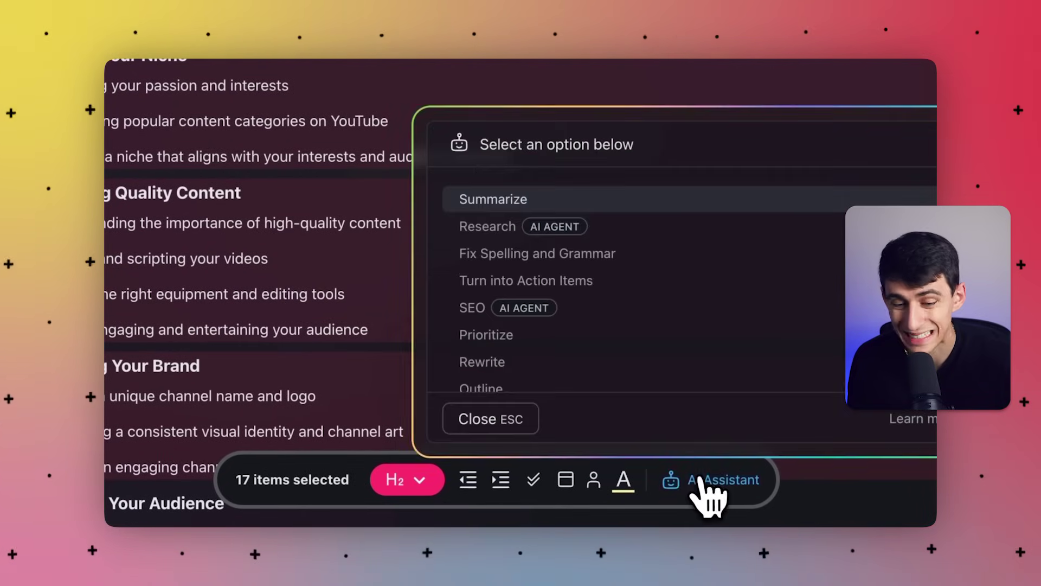
pyautogui.scroll(-2, 662, 363)
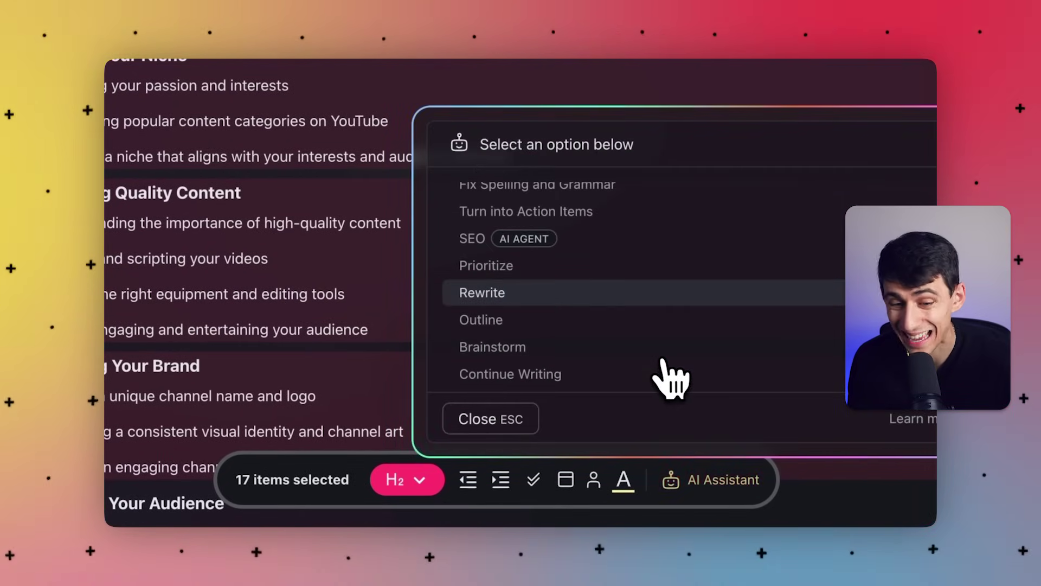
pyautogui.scroll(2, 664, 362)
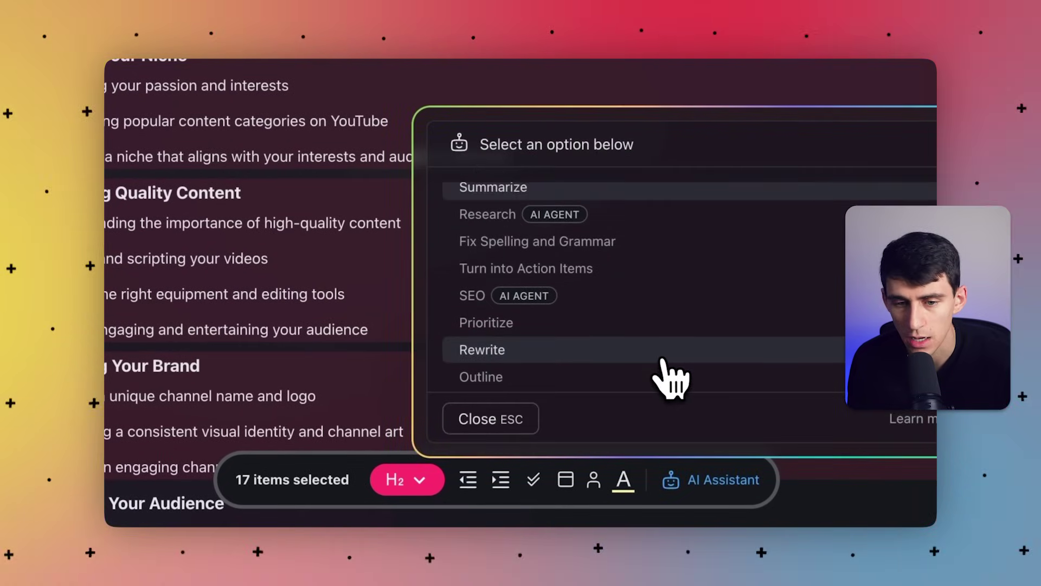
pyautogui.click(629, 269)
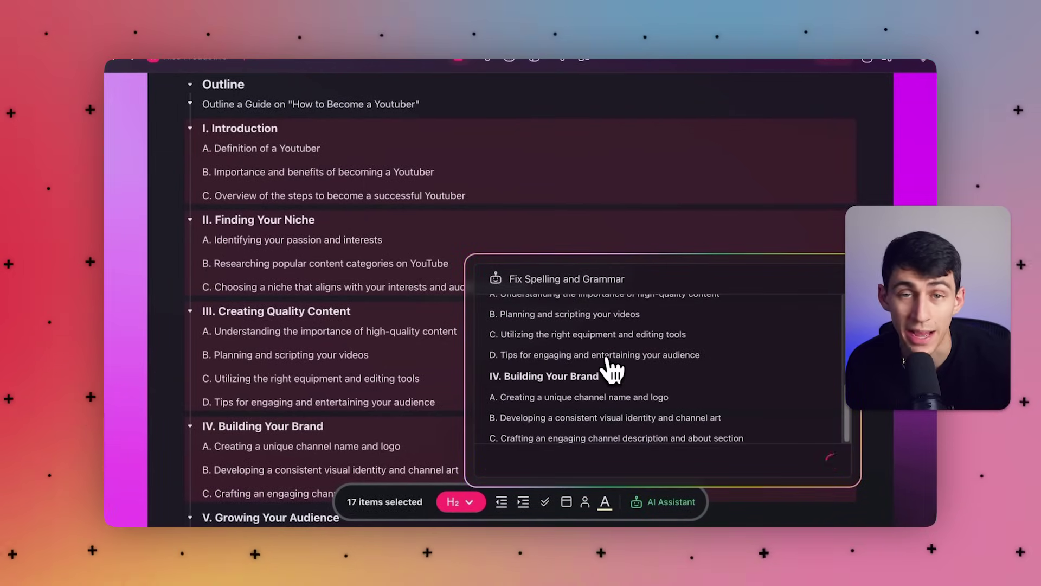
pyautogui.click(722, 461)
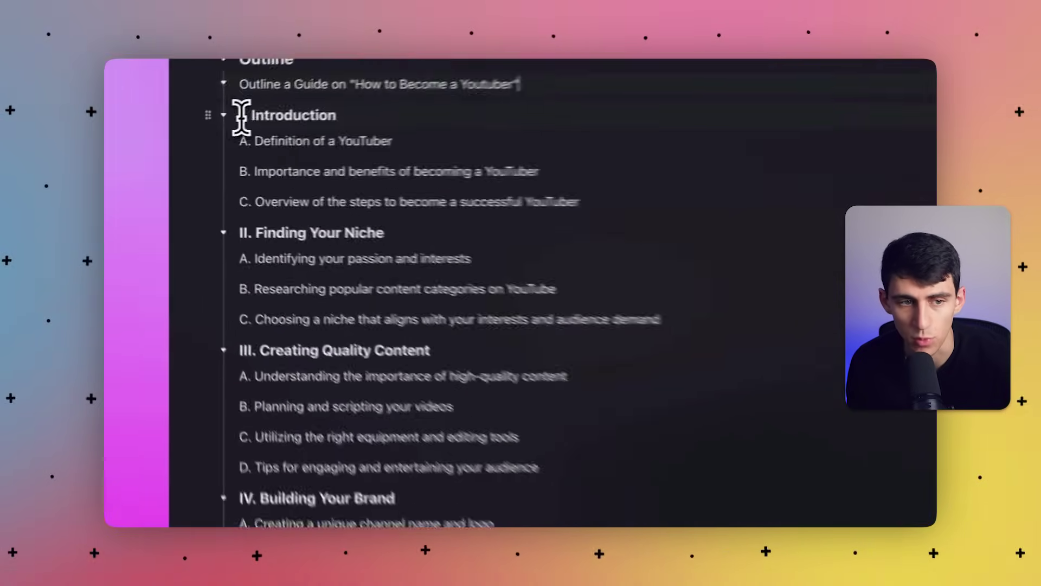
# - Summarize the selected Outline sections with AI and copy the summary
pyautogui.moveTo(208, 140); pyautogui.dragTo(271, 411)
pyautogui.moveTo(279, 358); pyautogui.dragTo(246, 503)
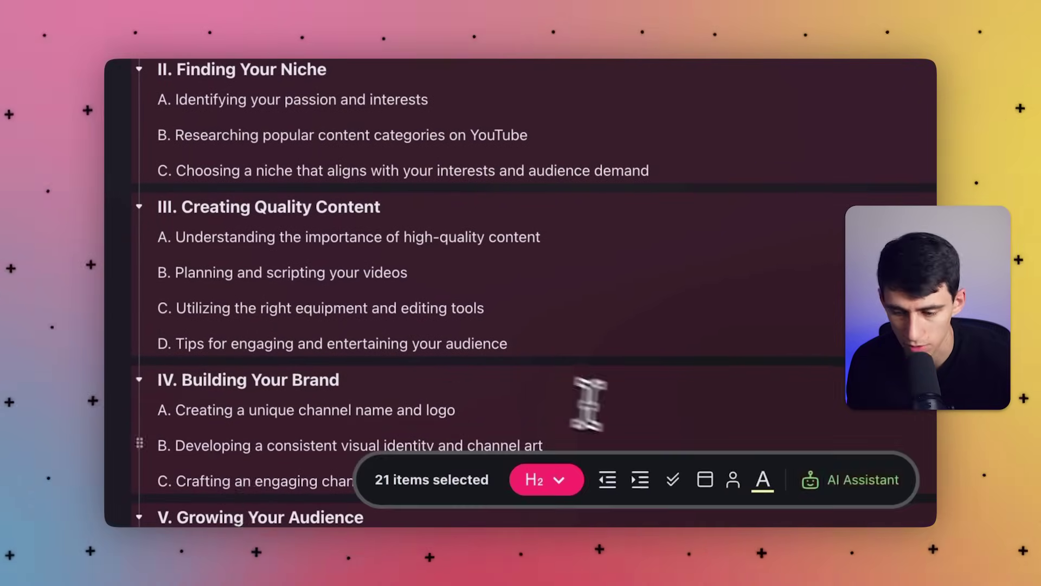
pyautogui.click(780, 480)
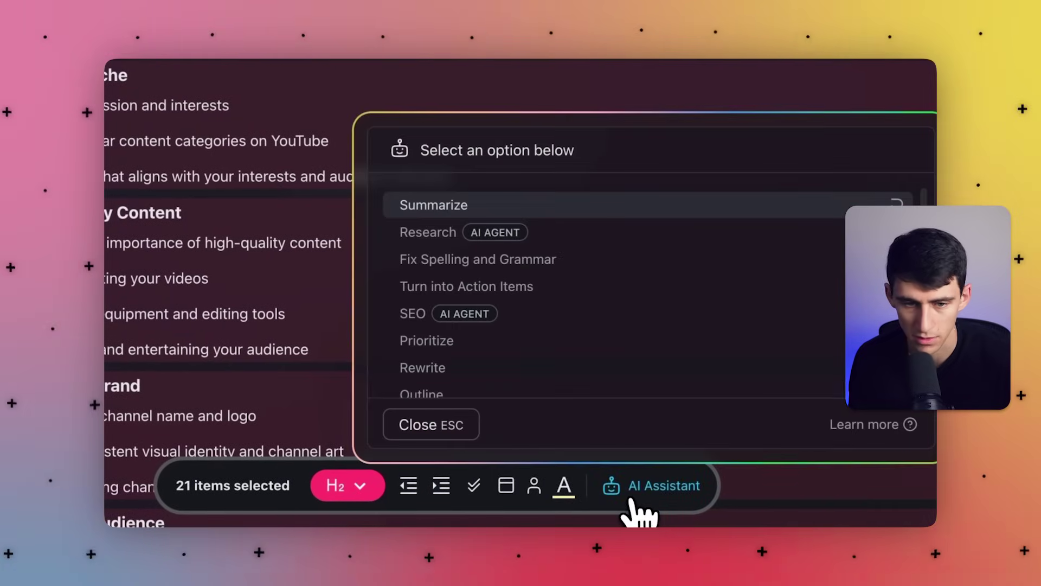
pyautogui.click(559, 213)
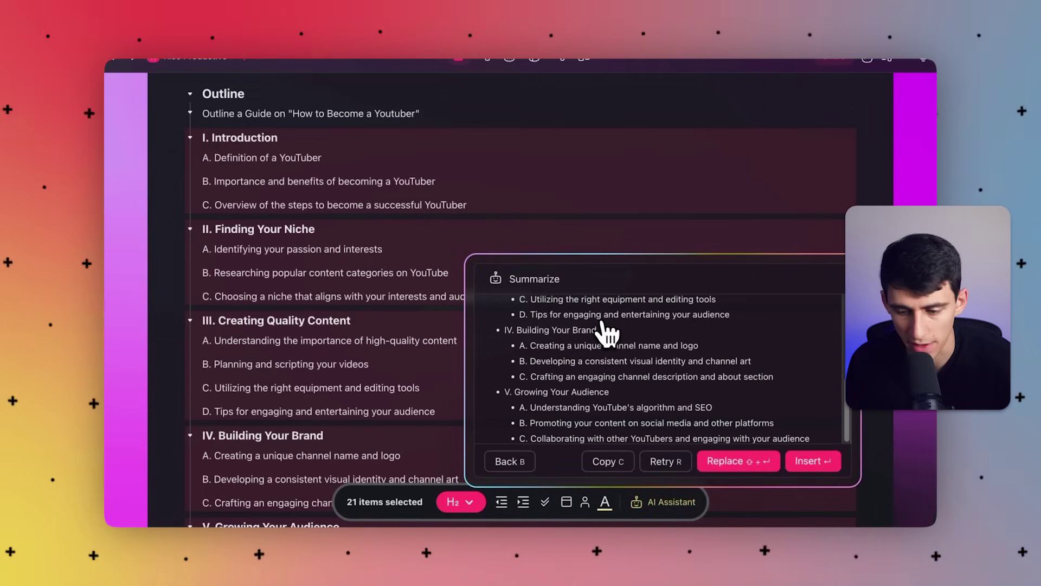
pyautogui.scroll(5, 598, 372)
pyautogui.scroll(-5, 599, 373)
pyautogui.click(604, 462)
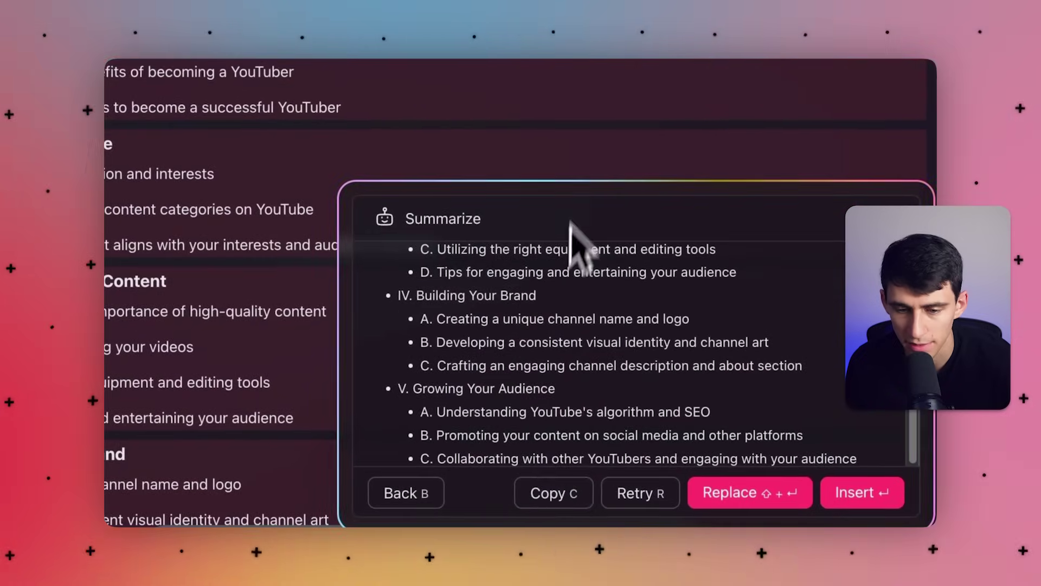
pyautogui.click(688, 153)
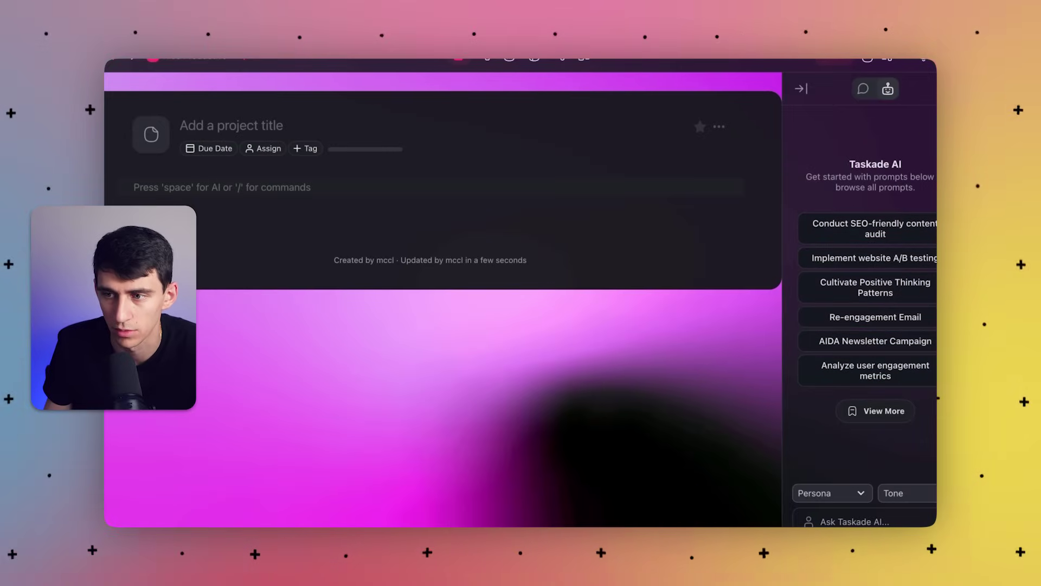
# - Copy the Headline template from the AI prompt template library, then close the library
pyautogui.click(887, 88)
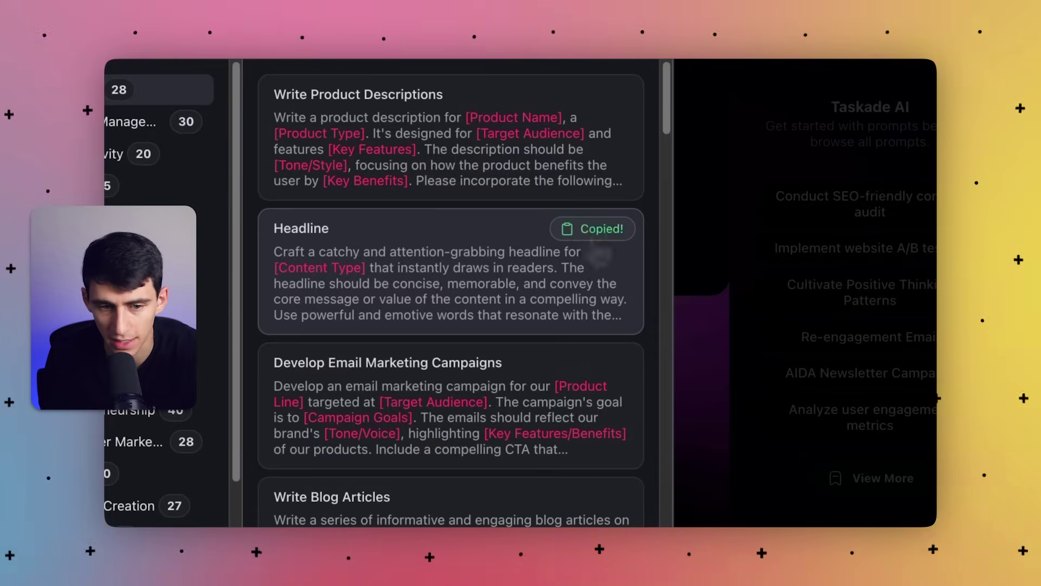
pyautogui.click(699, 291)
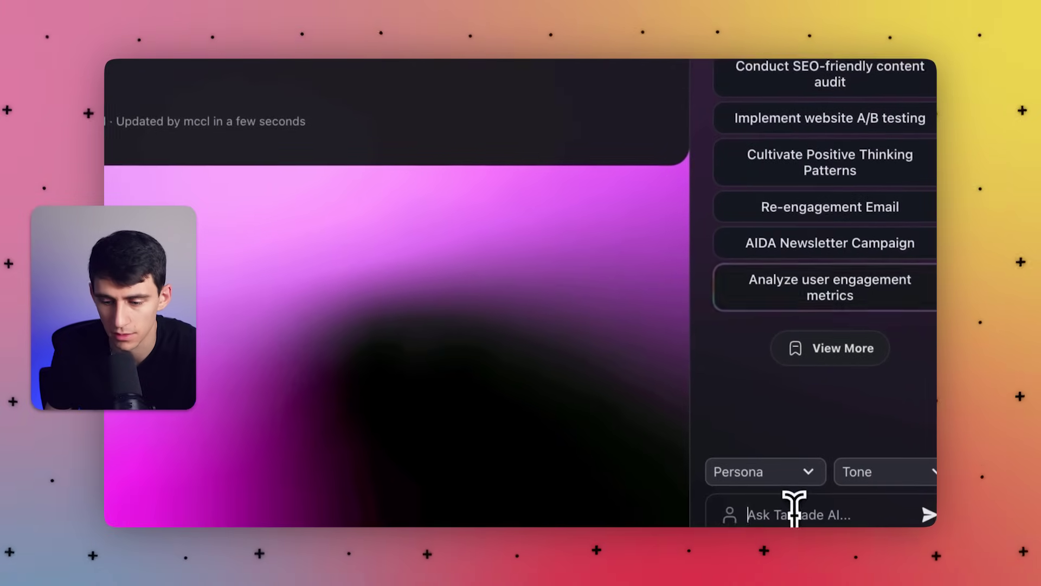
# - Send the pasted Headline prompt to Taskade AI and add its 'Unlock Your Potential' headline to the project
pyautogui.click(794, 507)
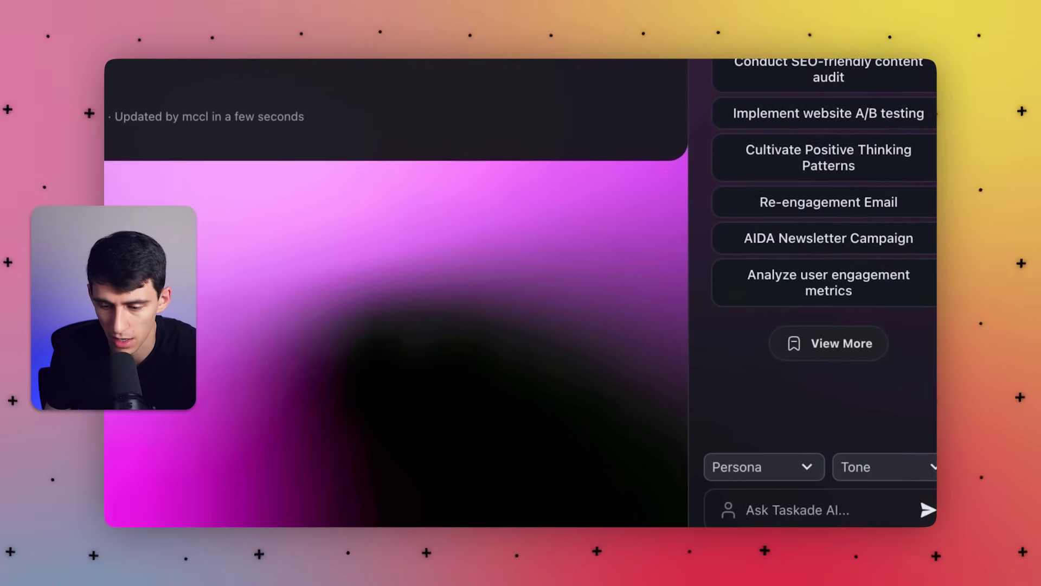
pyautogui.hotkey('ctrl', 'v')
pyautogui.press('Return')
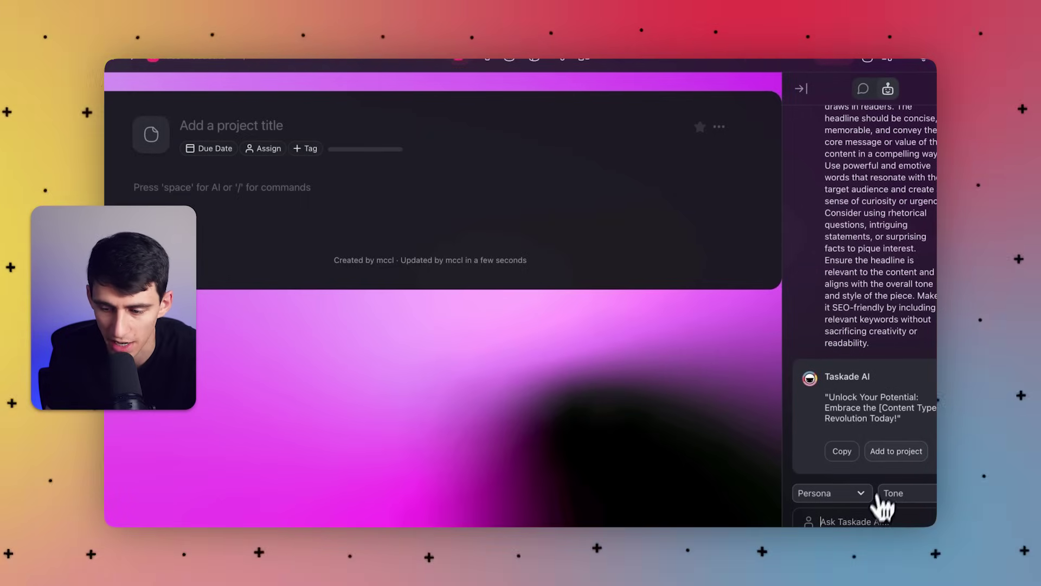
pyautogui.click(892, 452)
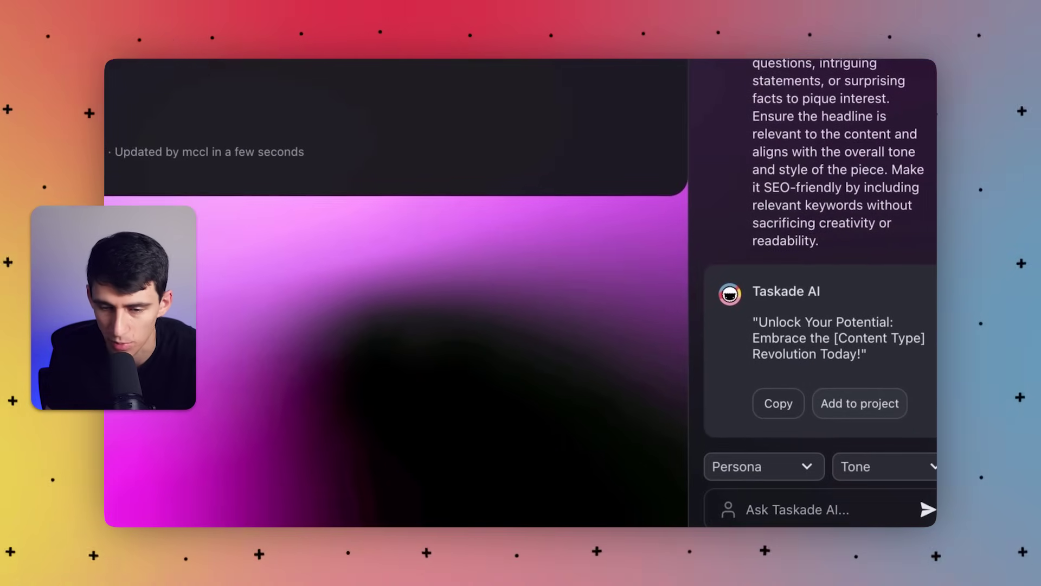